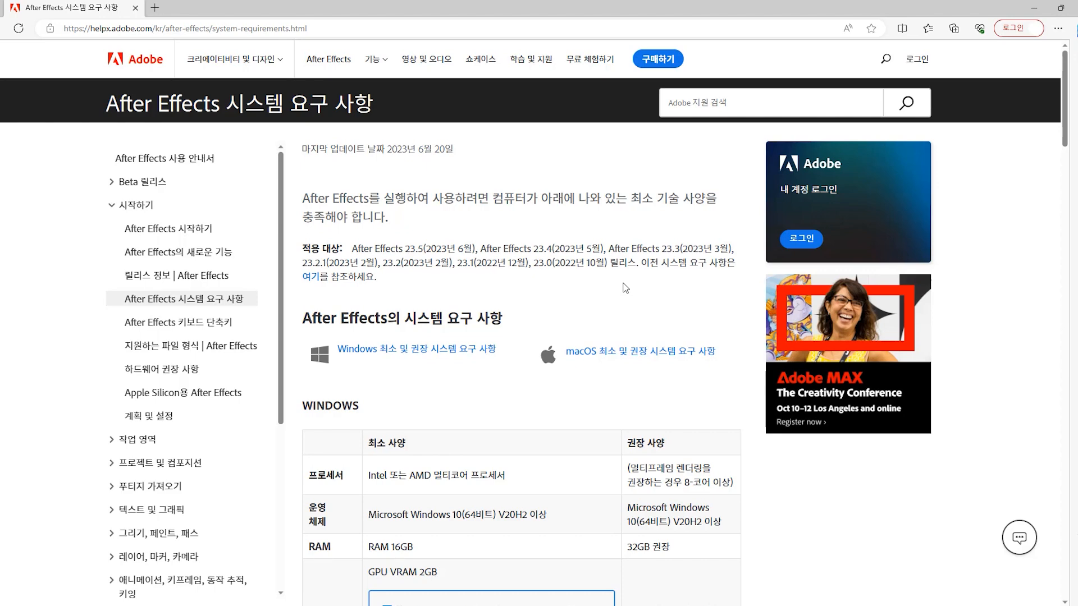
Step: Review the Windows and macOS minimum and recommended specifications on the After Effects system requirements page
scroll(625, 288, down, 5)
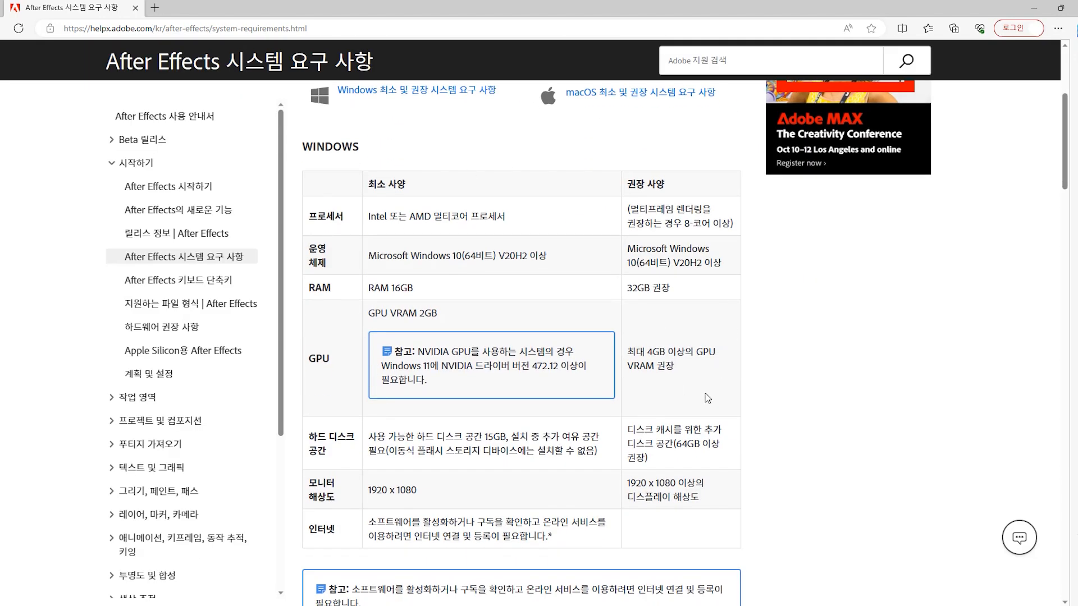
scroll(869, 469, down, 2)
scroll(868, 469, down, 8)
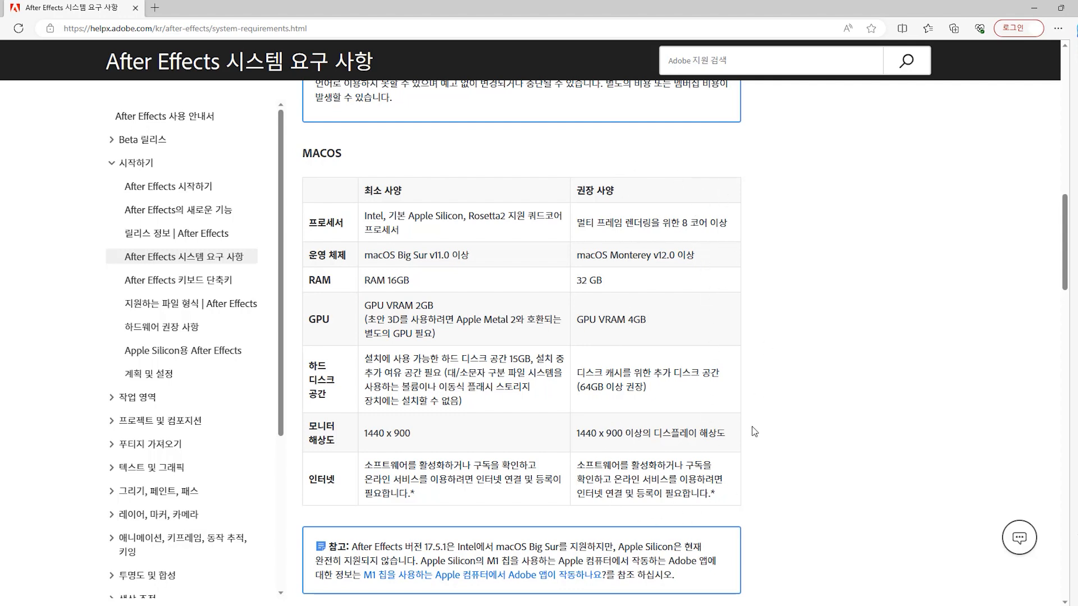
scroll(652, 223, up, 15)
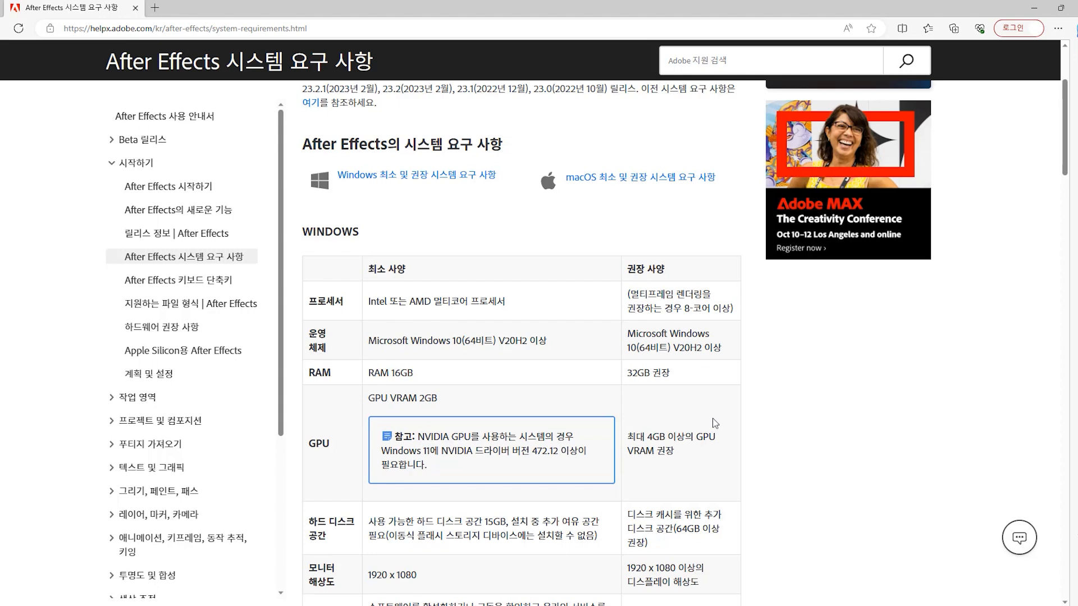
scroll(715, 424, up, 3)
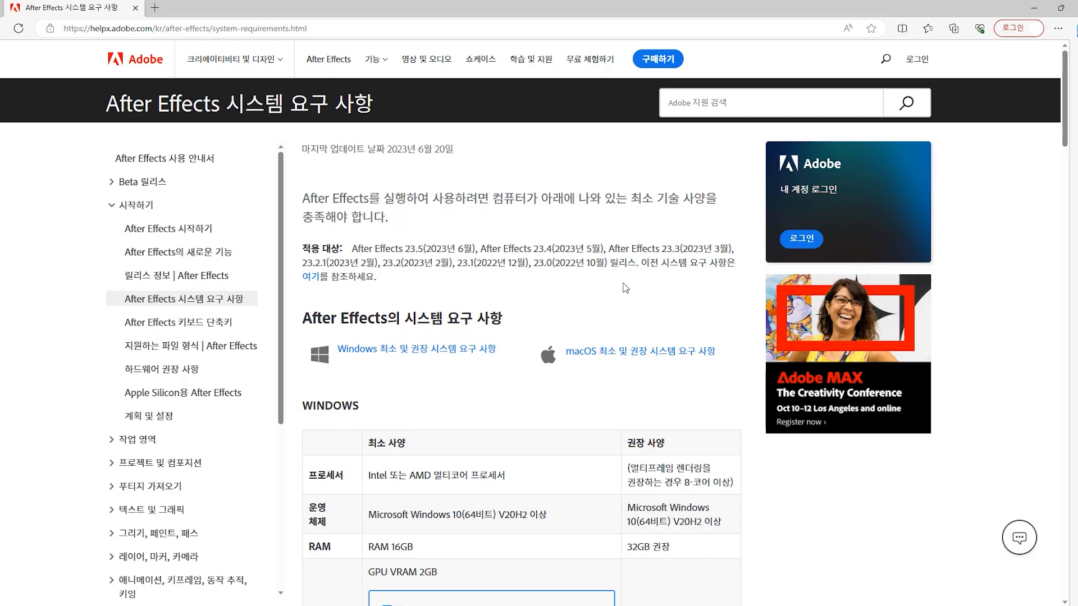
scroll(514, 309, down, 3)
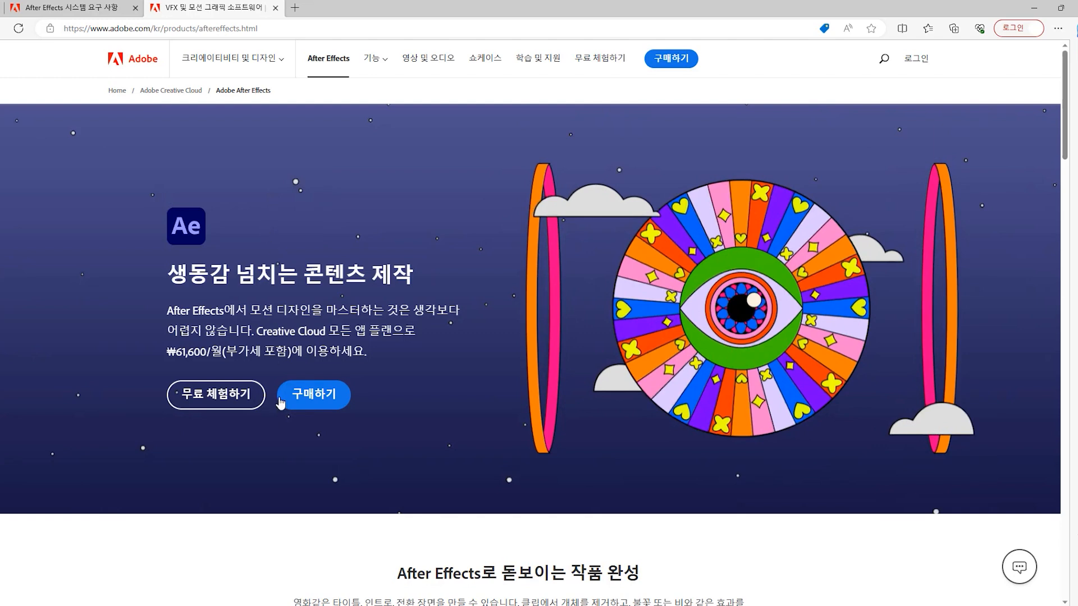
Step: Review the After Effects free trial plans and the Creative Cloud purchase plans for businesses and for students and teachers
click(207, 394)
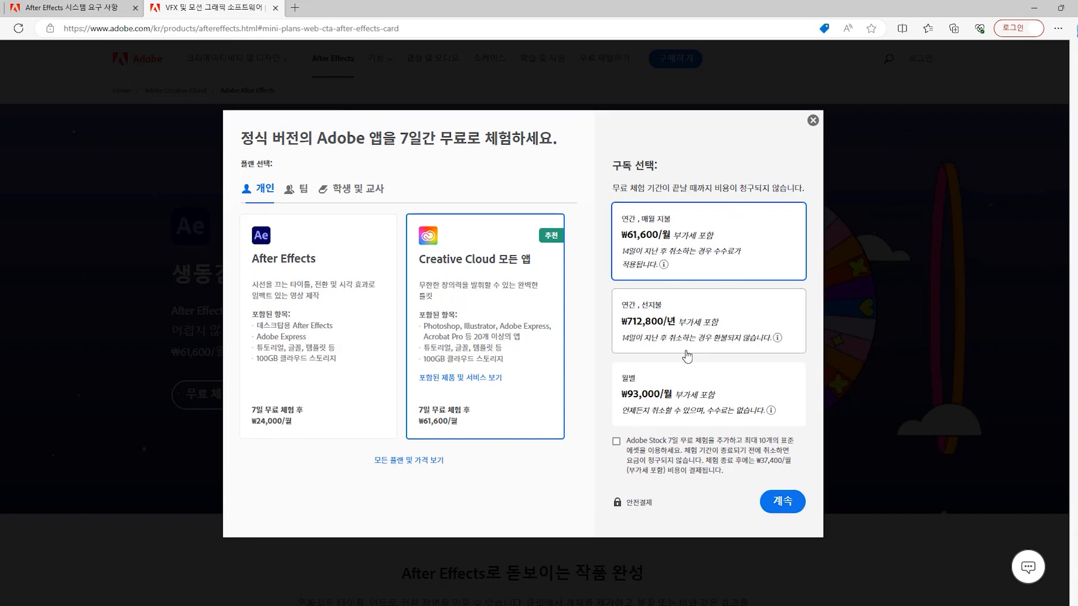
click(811, 126)
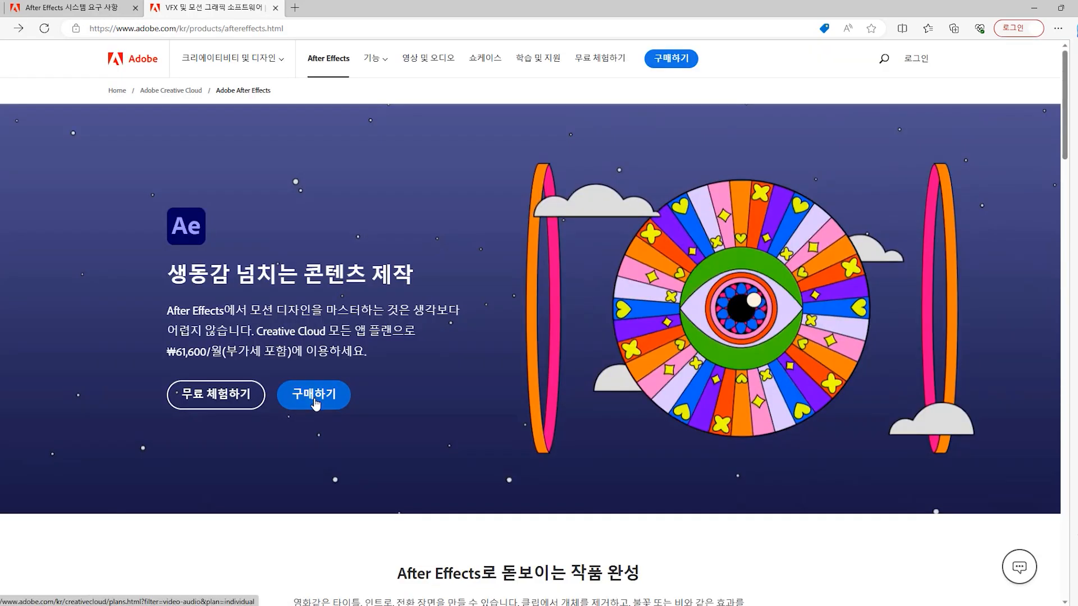
click(316, 402)
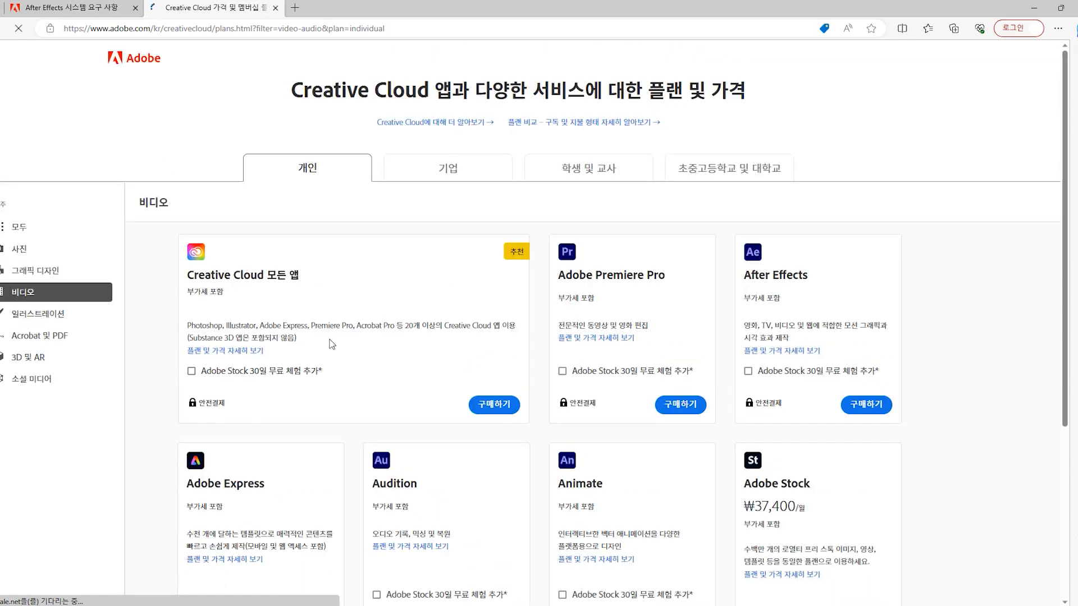
click(470, 167)
click(573, 163)
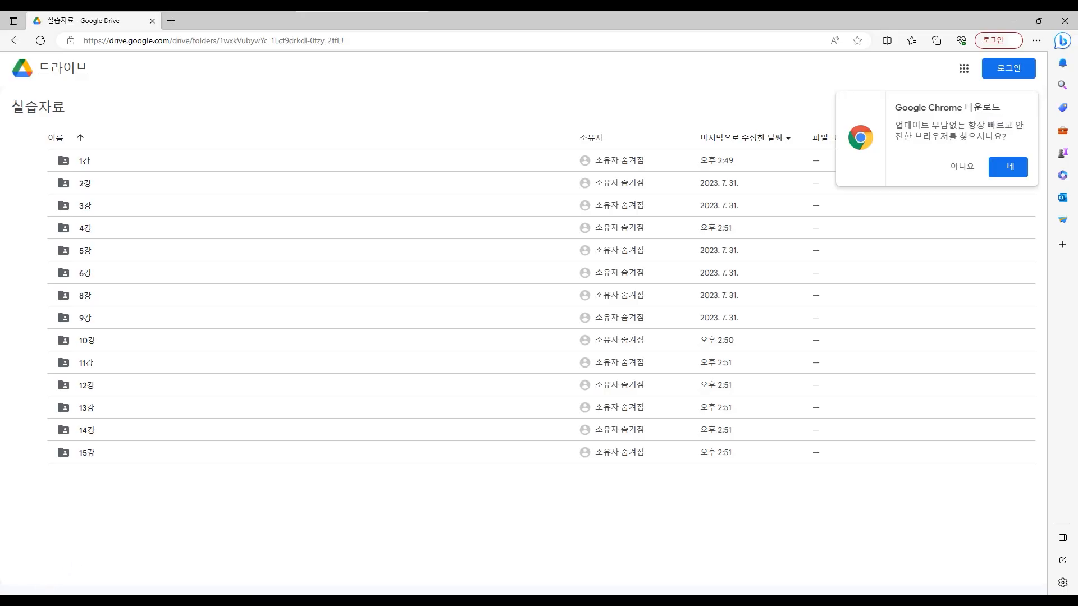
Step: Switch to Adobe After Effects 2023 by launching it and dismiss its Home screen
key(super)
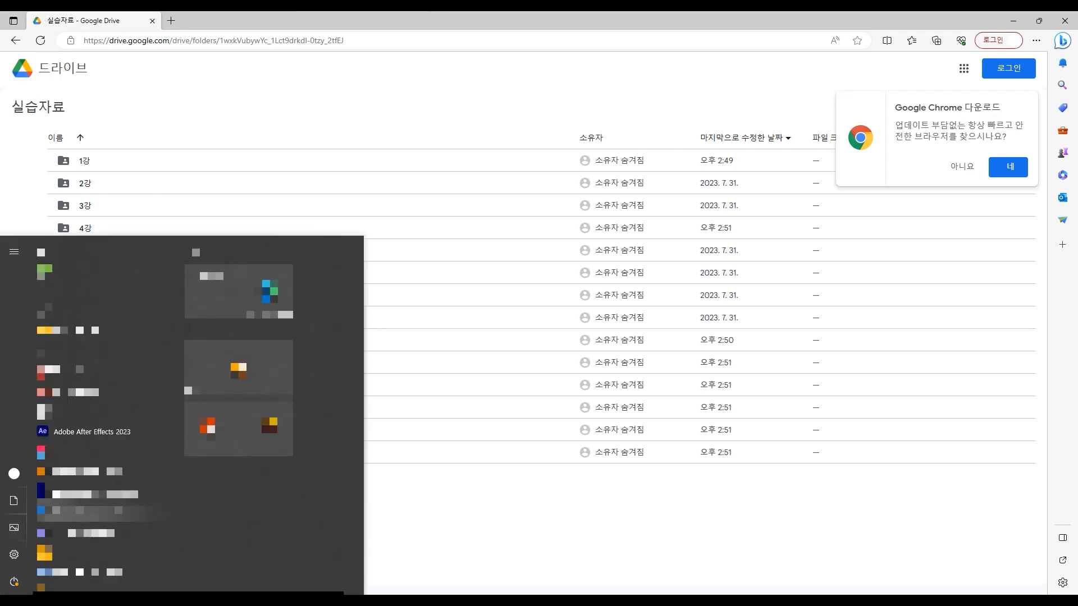
click(80, 430)
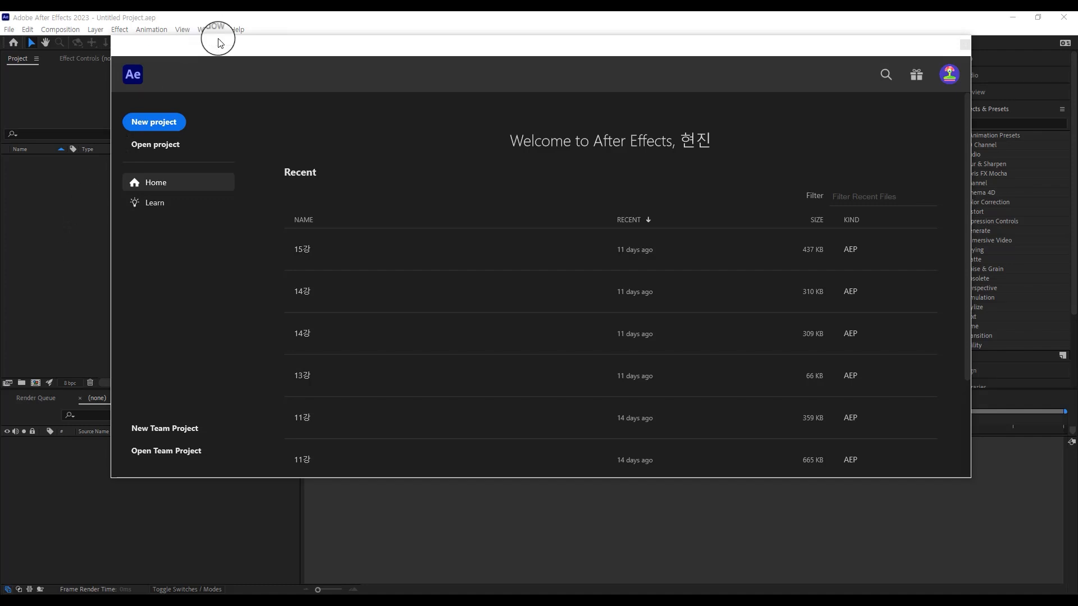
drag(224, 51, 287, 106)
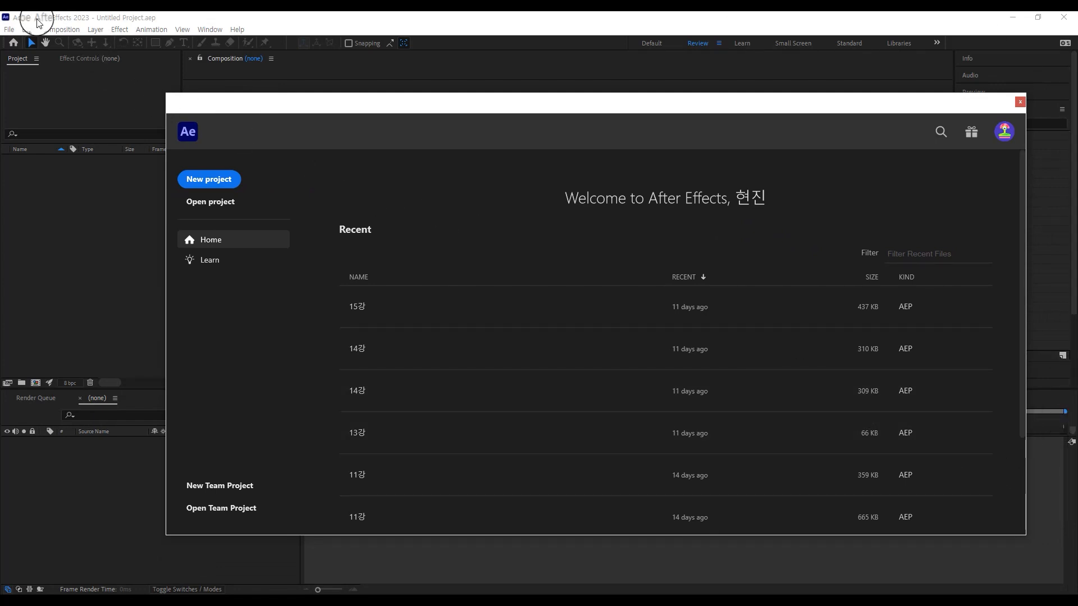
mouse_move(370, 102)
mouse_down()
mouse_move(337, 102)
mouse_move(348, 125)
mouse_move(377, 84)
mouse_move(360, 90)
mouse_up()
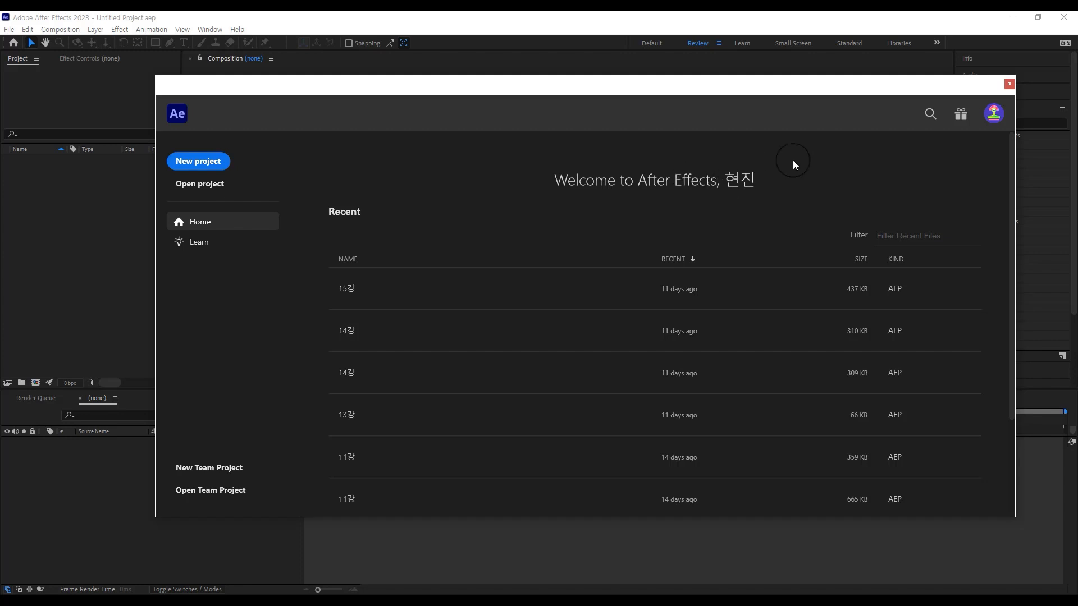
click(1010, 87)
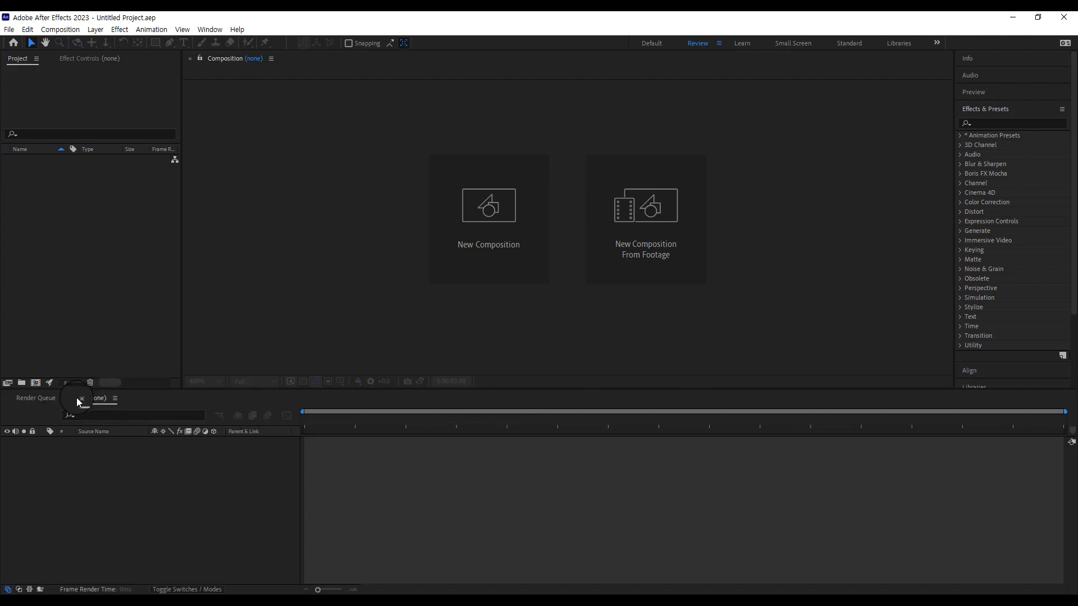
Step: Close the Render Queue and Timeline panels and bring the Timeline panel back
click(5, 398)
click(6, 399)
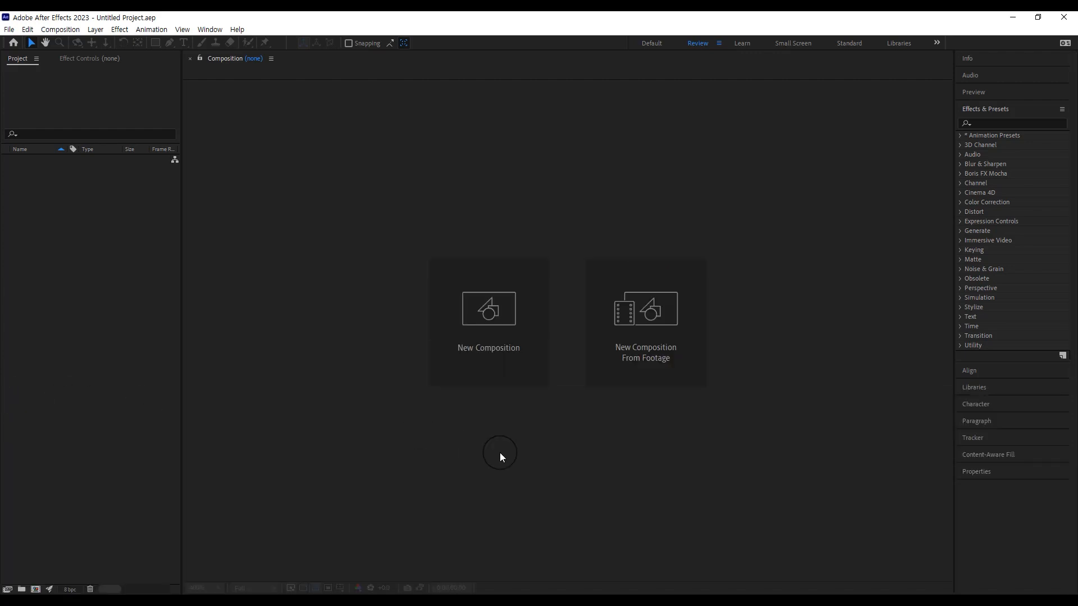
click(212, 30)
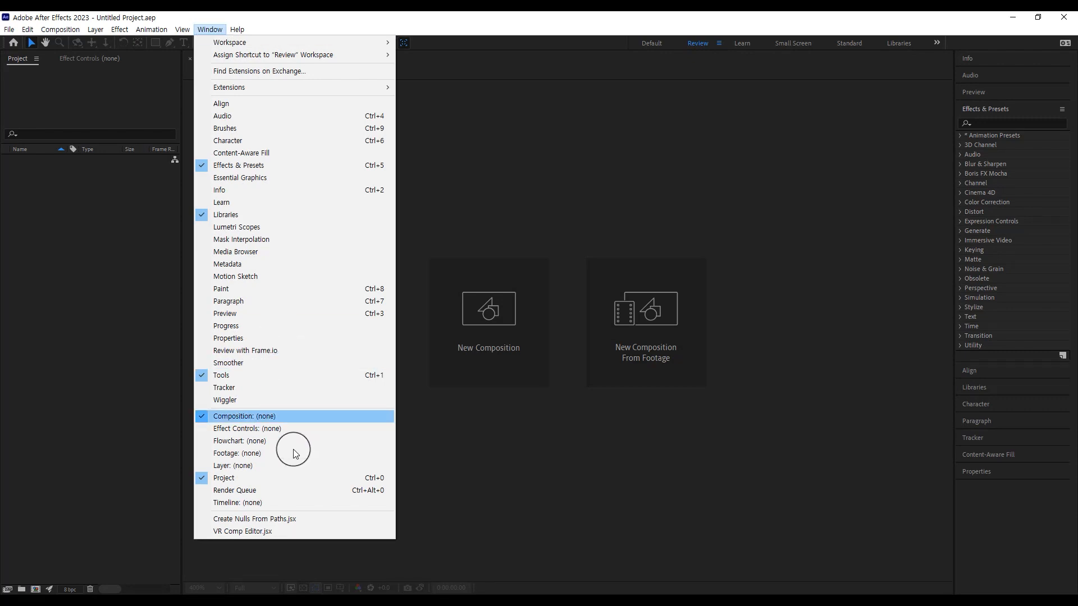
click(295, 499)
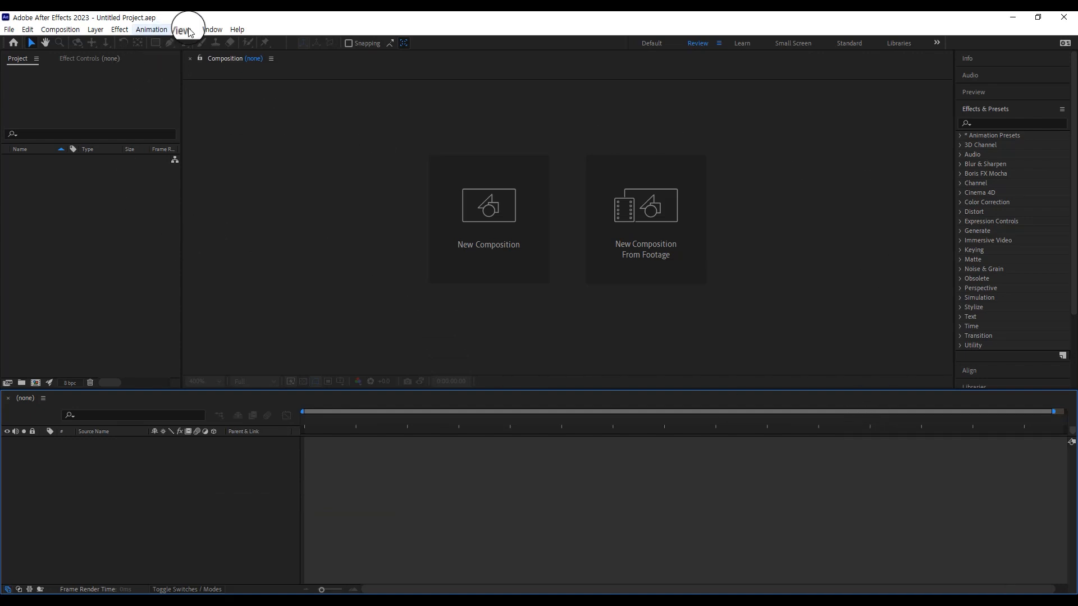
click(206, 30)
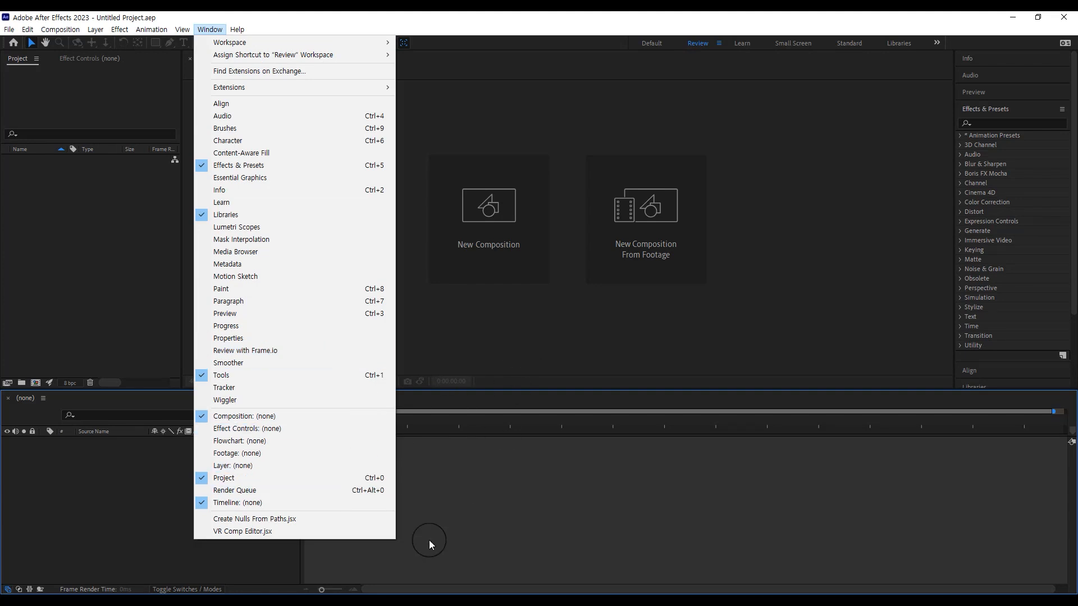
click(802, 194)
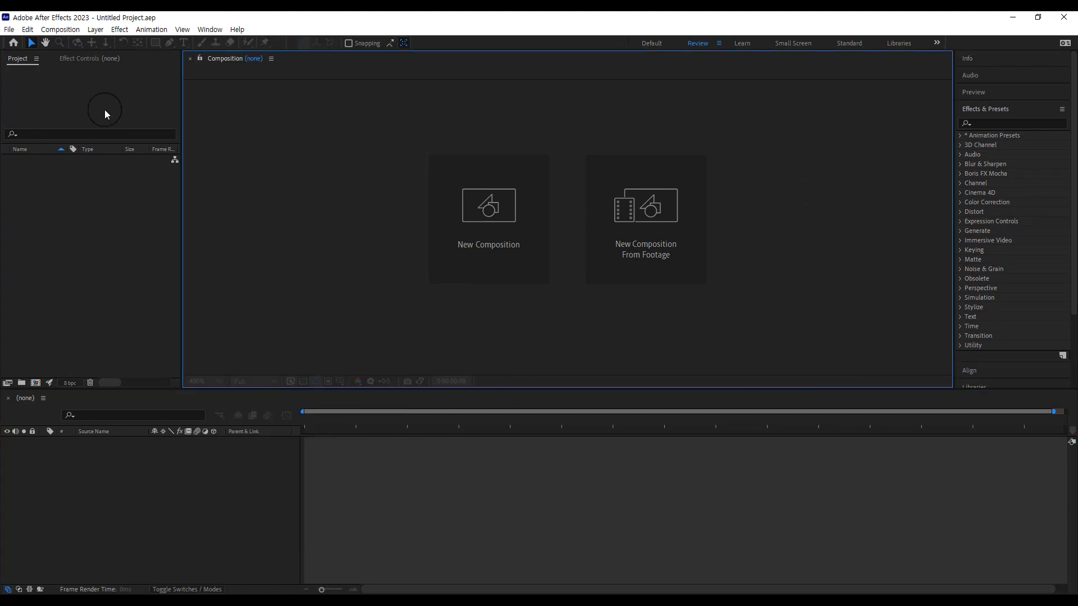
Step: Switch to the All Panels workspace and collapse the Effects & Presets panel
click(210, 31)
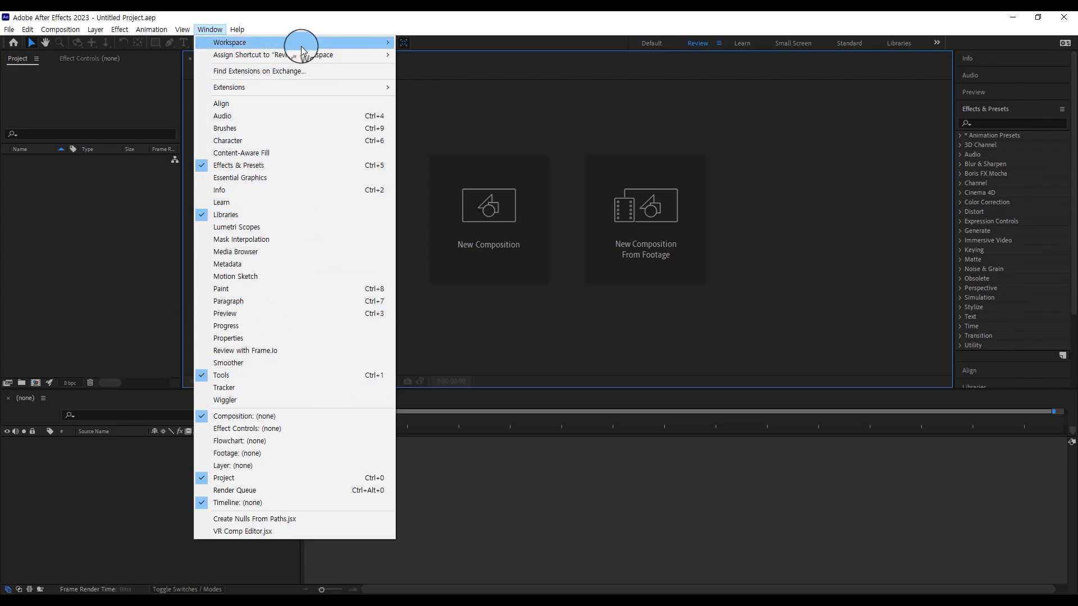
mouse_move(306, 47)
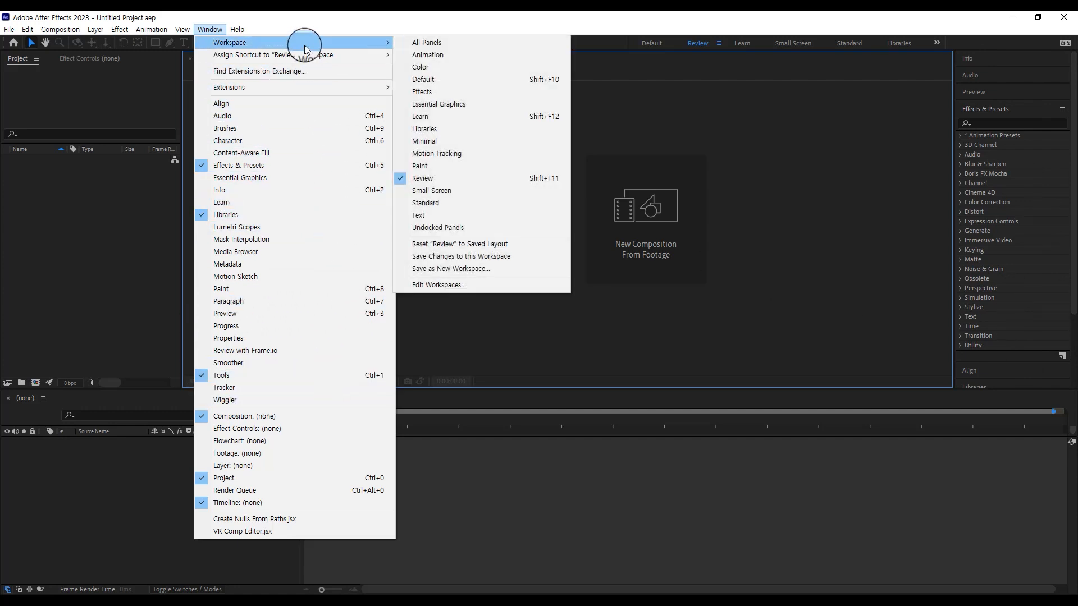
click(458, 46)
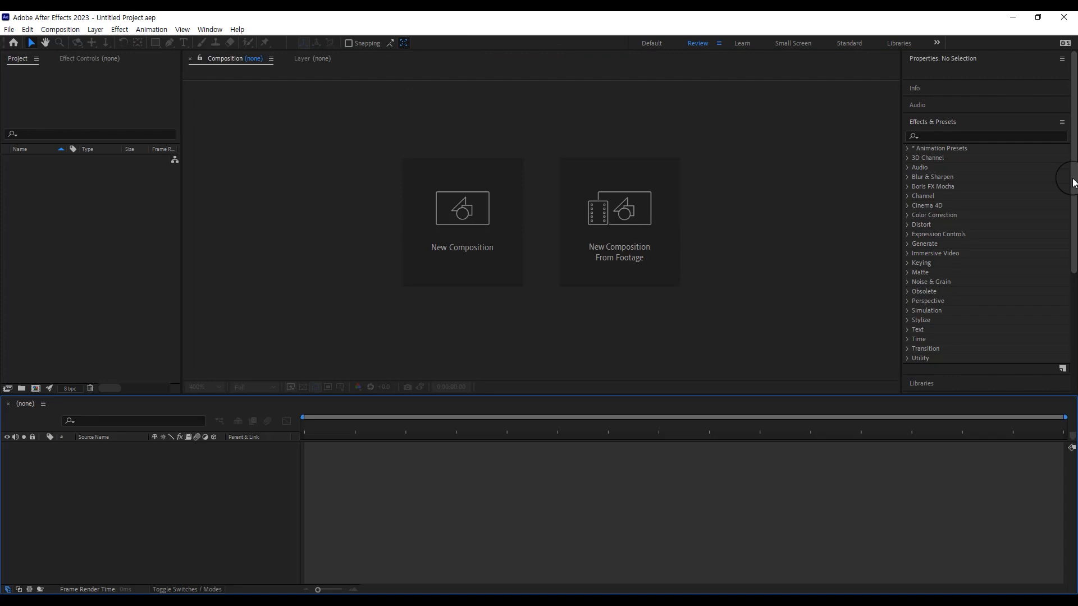
click(969, 125)
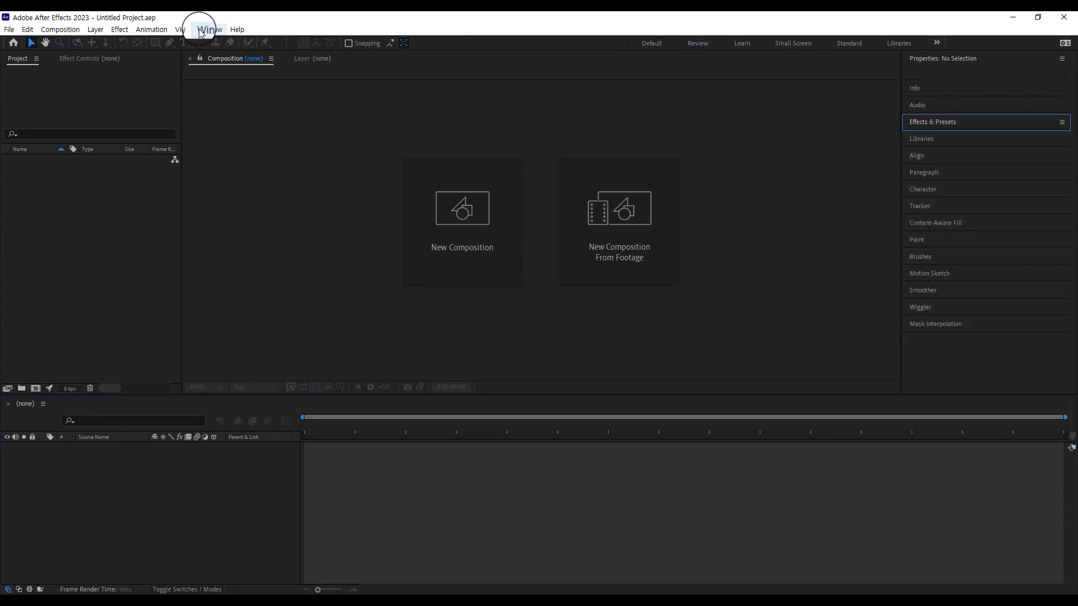
Step: Switch to the Effects workspace and bring the Project panel to the front
click(201, 30)
mouse_move(221, 42)
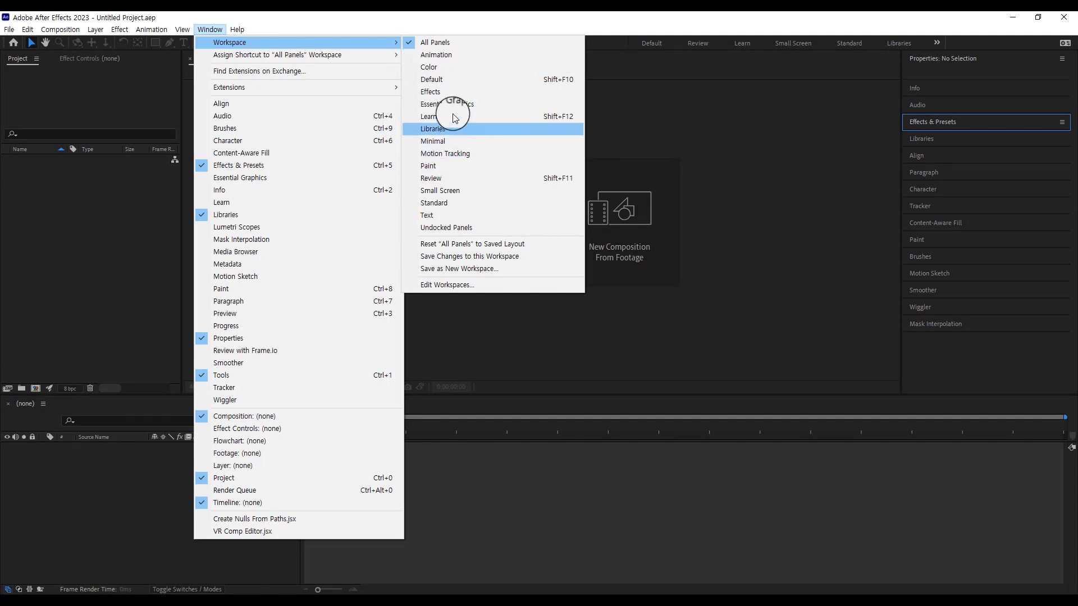
click(433, 91)
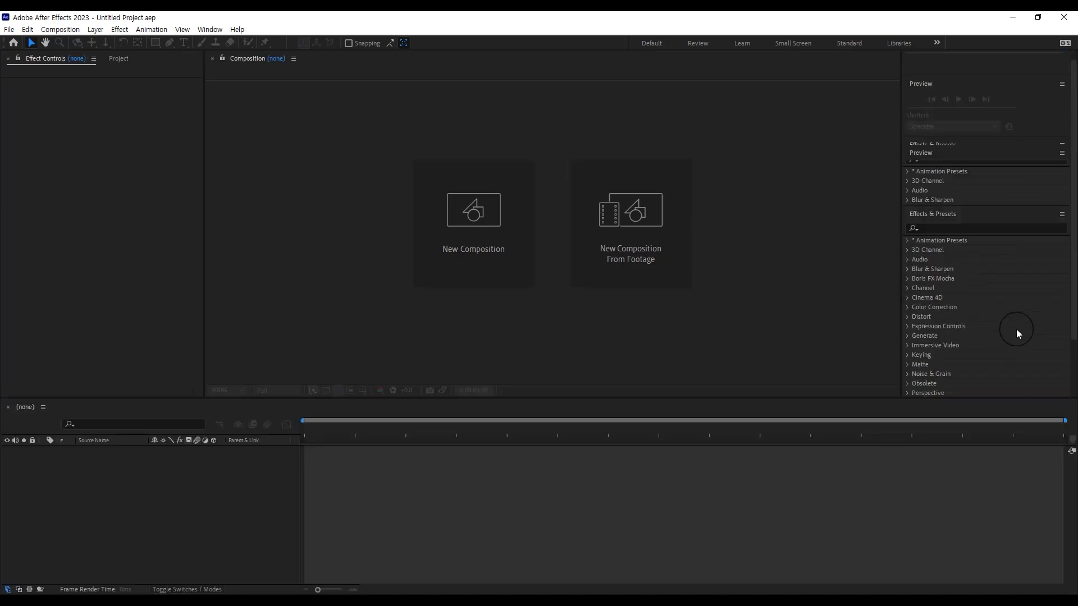
click(117, 60)
Step: Enlarge the Timeline panel upward by moving the divider between it and the Composition panel
click(210, 29)
mouse_move(253, 42)
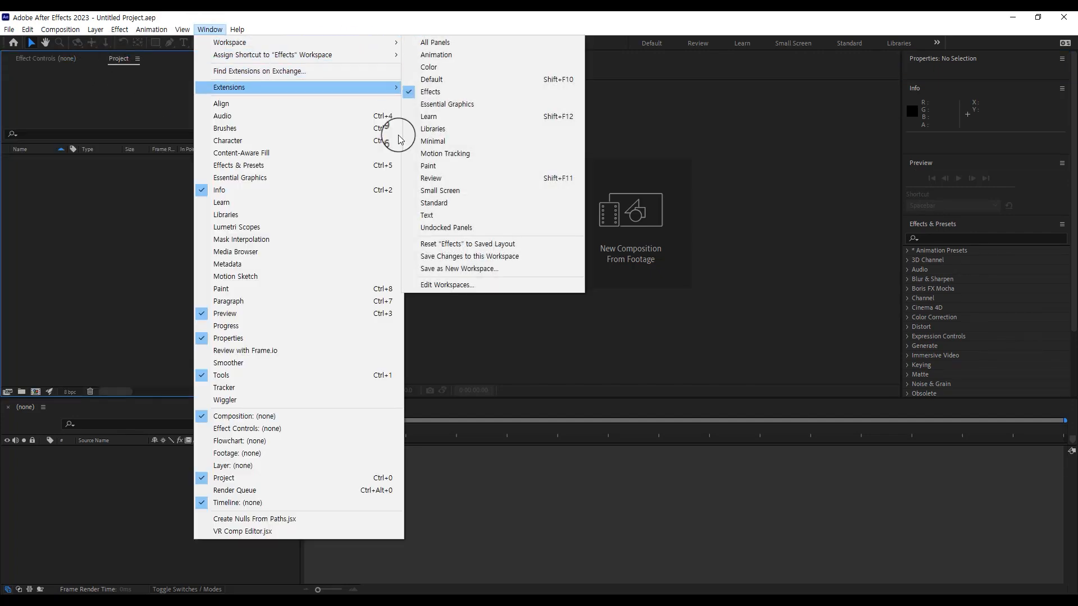
click(590, 416)
drag(576, 397, 601, 318)
Step: Look over the workspace options for resetting, saving and editing the current layout
click(210, 29)
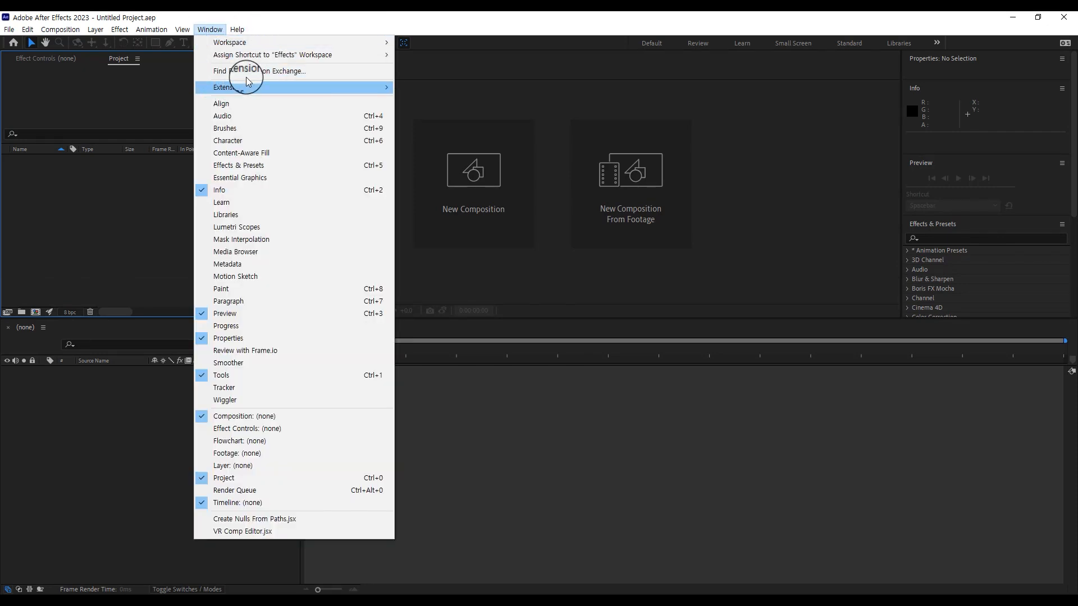
mouse_move(270, 42)
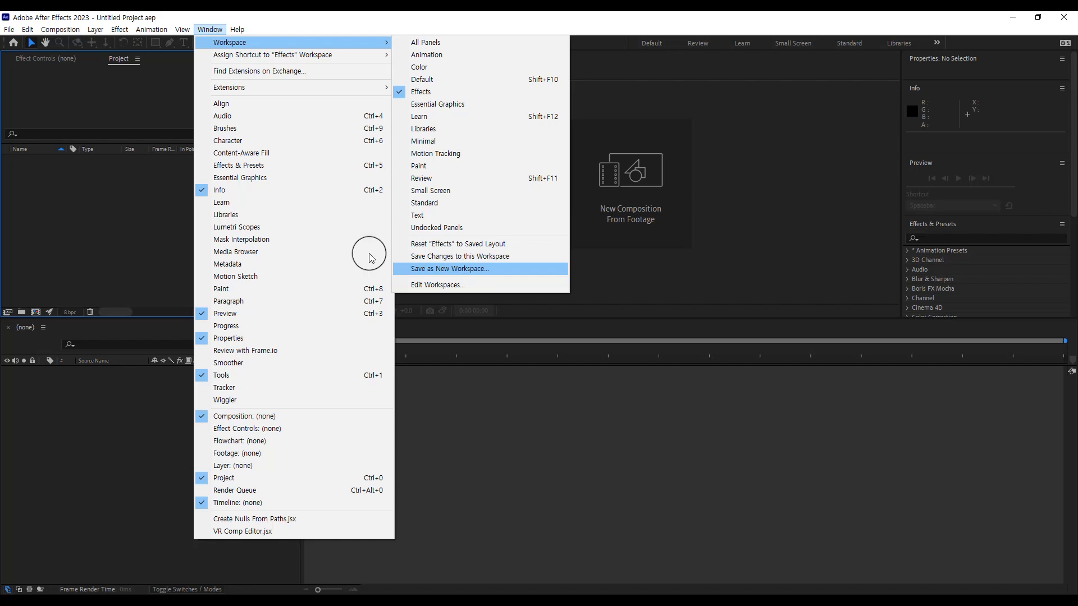
click(116, 218)
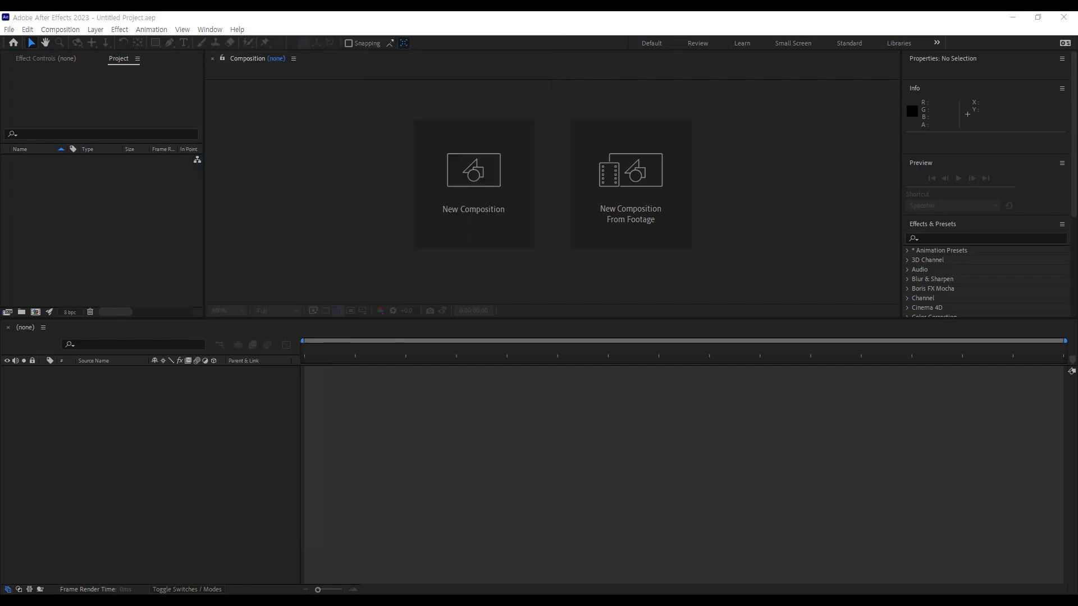
Step: Create a new composition with the HD 1920x1080 29.97 fps preset and a duration of 0;00;59;28
click(93, 247)
click(37, 312)
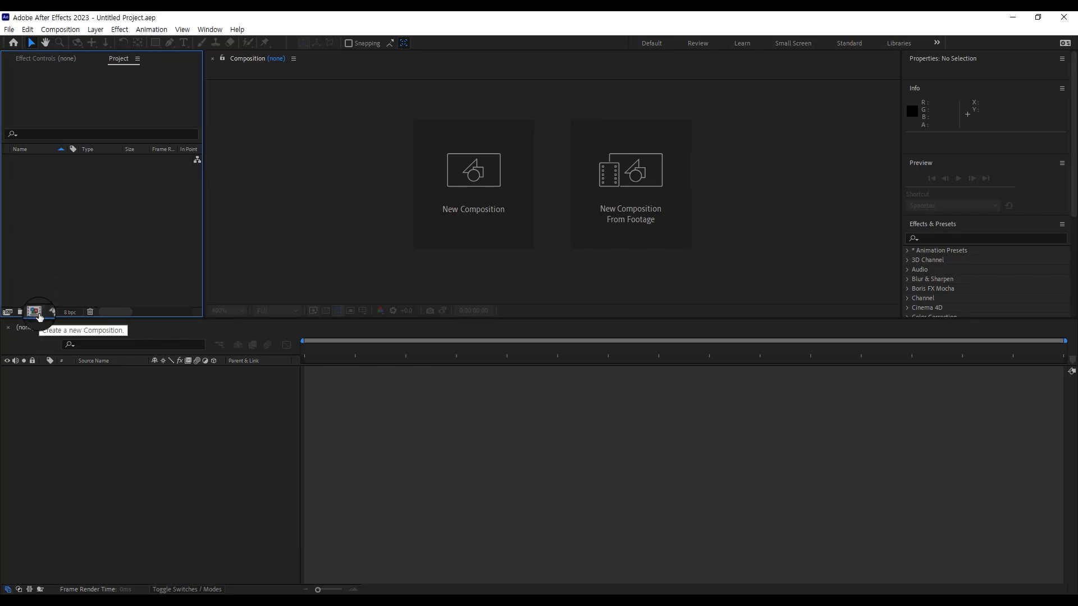
key(ctrl+n)
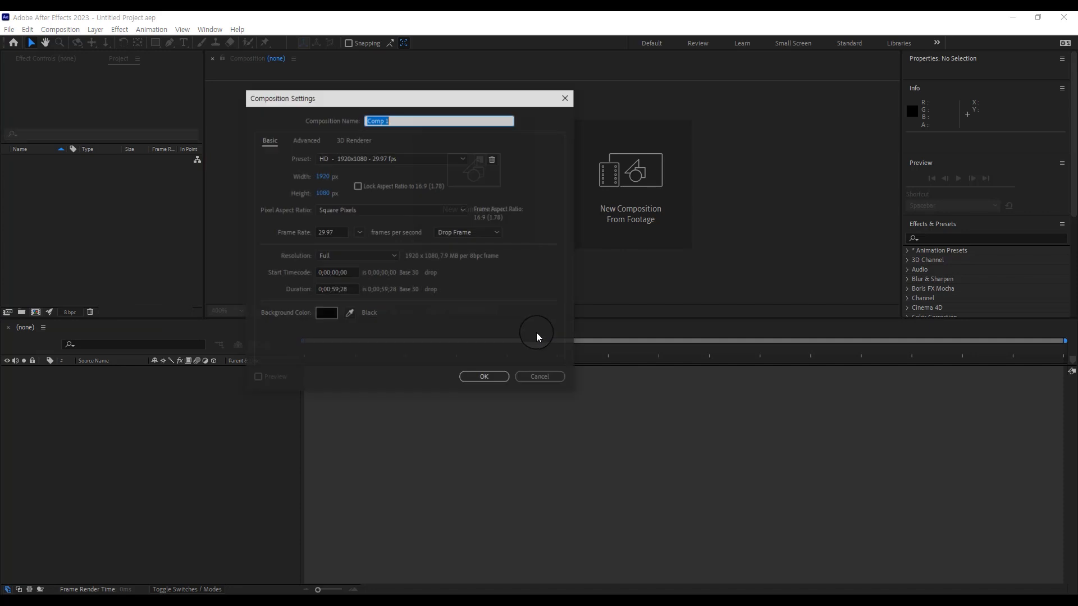
click(476, 376)
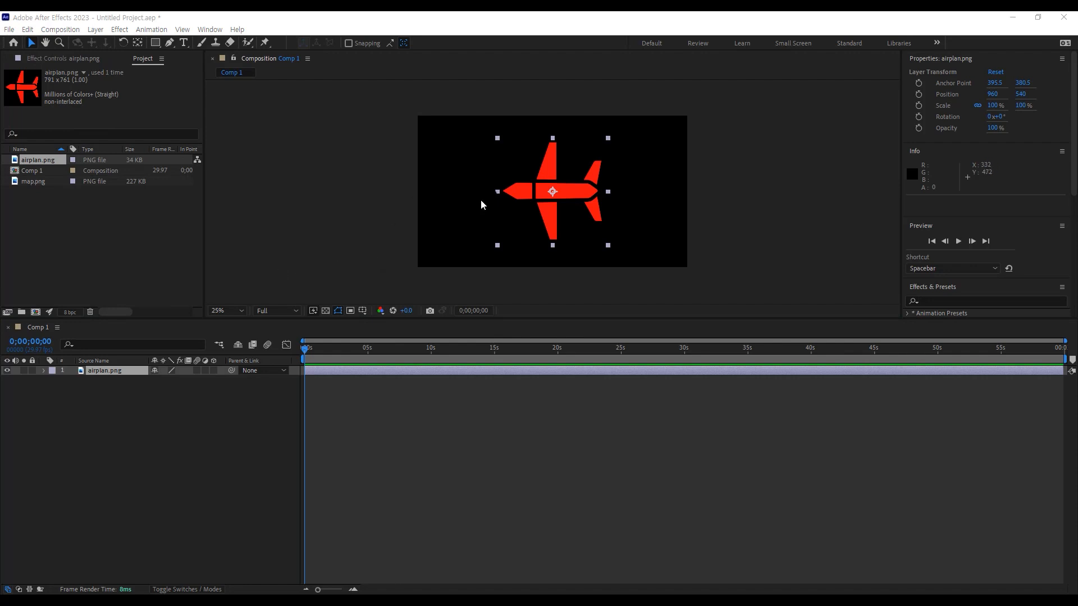
Step: Move the airplane image to about 880, 608 in the composition and scale it to about 90.9% by 71.6%
drag(529, 192, 565, 167)
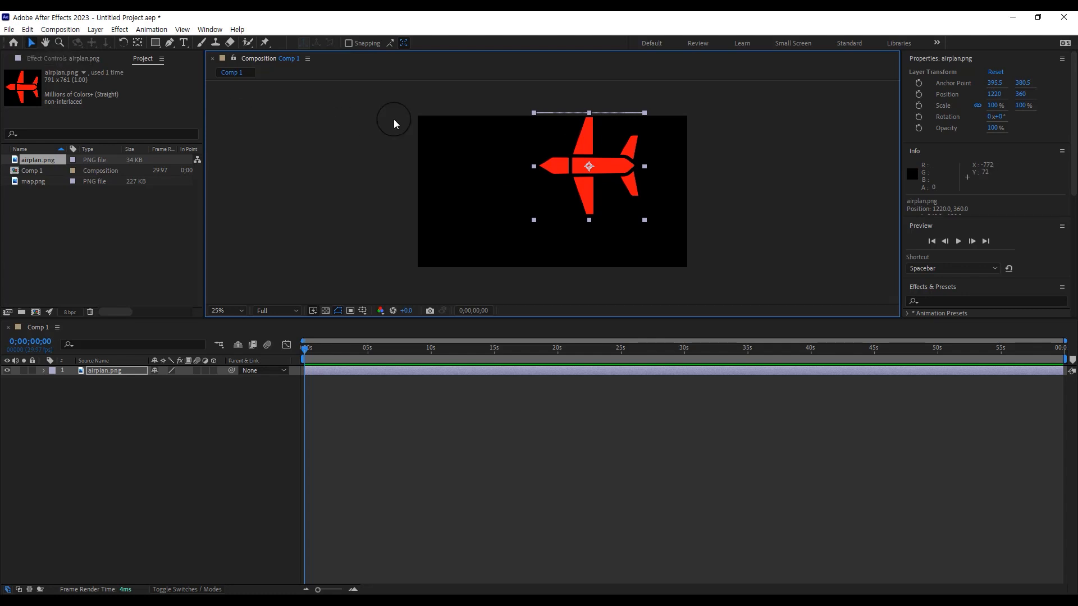
drag(559, 183, 517, 207)
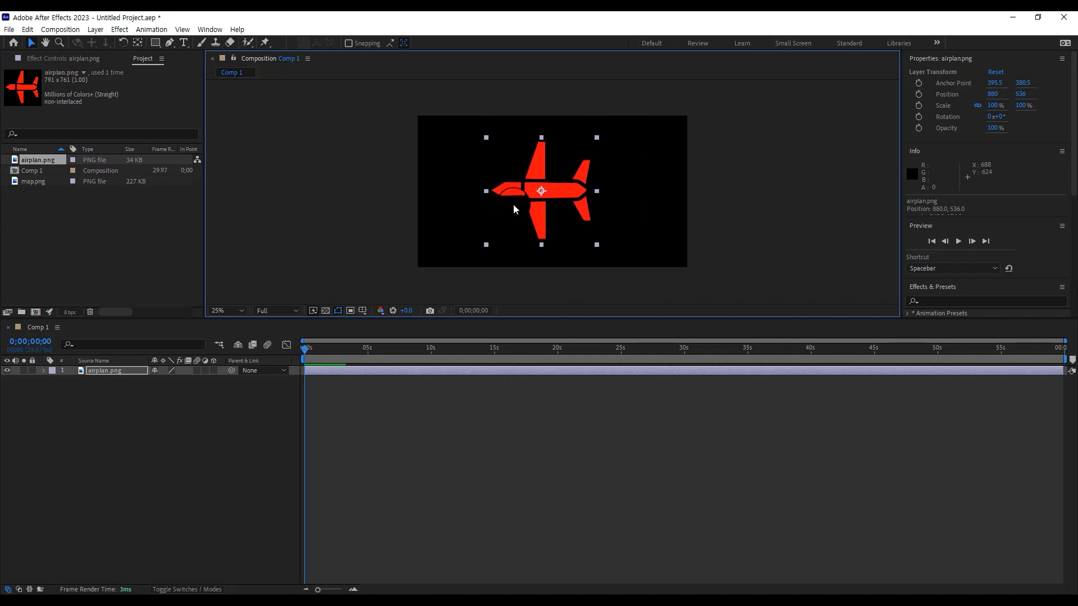
mouse_move(487, 248)
mouse_down()
mouse_move(450, 278)
mouse_move(501, 200)
mouse_move(524, 230)
mouse_move(489, 234)
mouse_up()
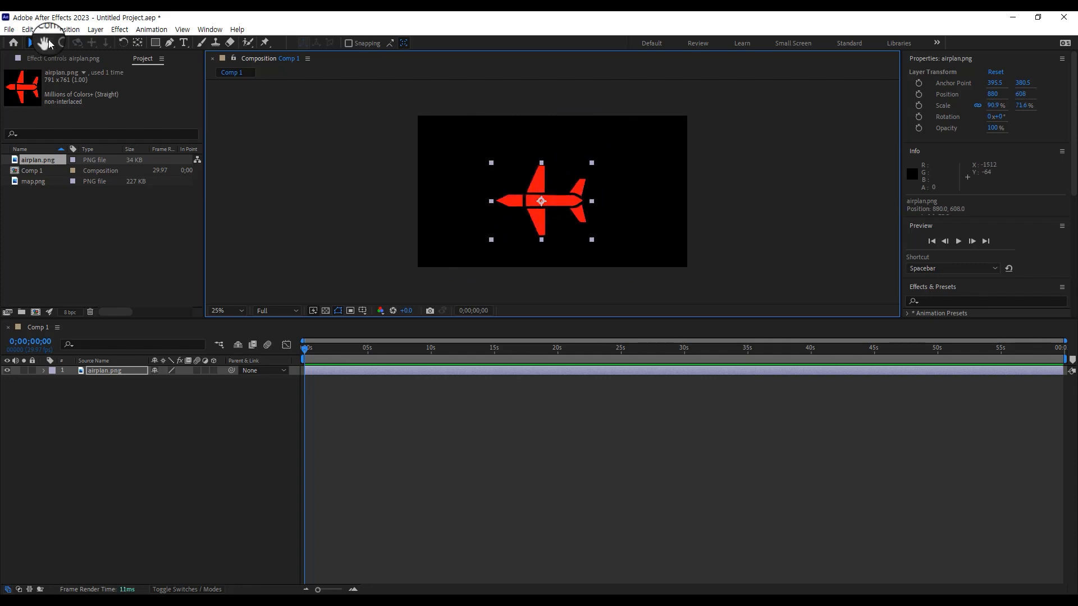
Step: Pan the composition view around the airplane with the Hand tool and zoom in and out on it
click(49, 44)
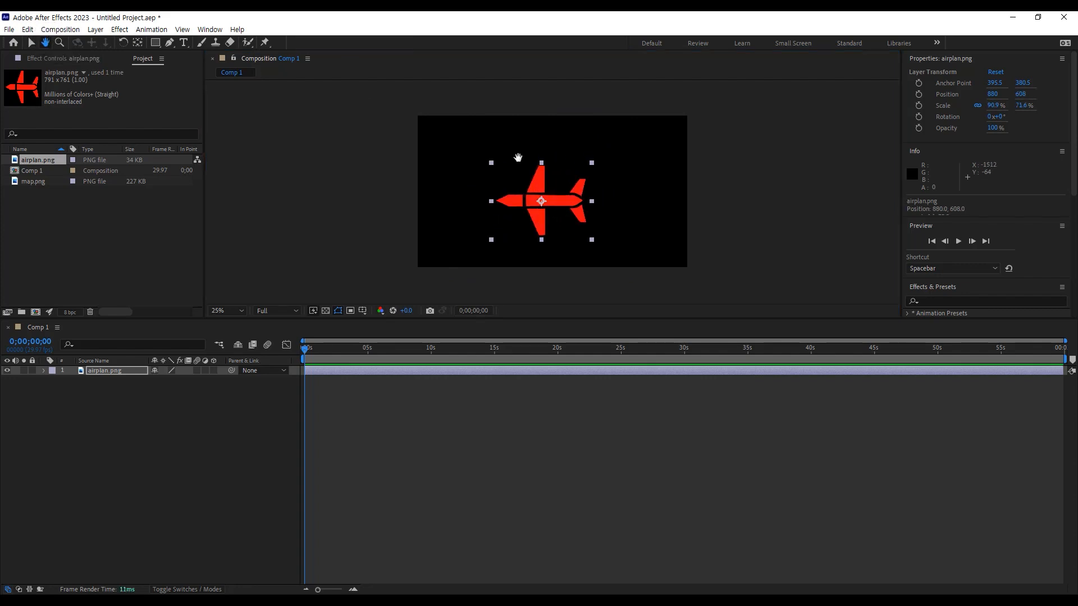
drag(590, 210, 445, 159)
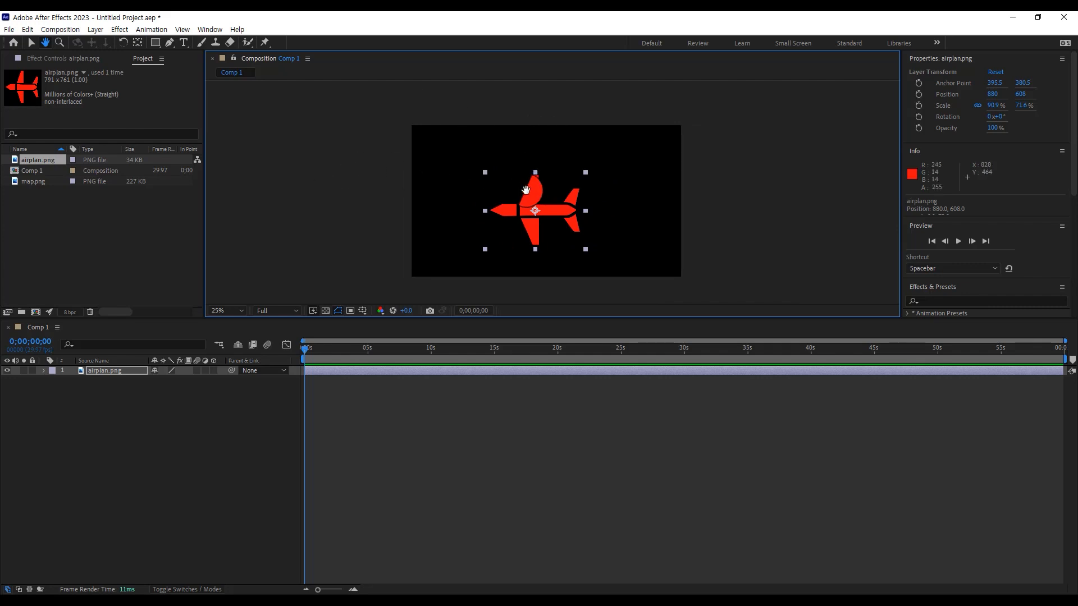
scroll(525, 190, up, 3)
scroll(525, 190, down, 1)
scroll(526, 190, up, 1)
scroll(525, 190, down, 2)
scroll(525, 190, up, 2)
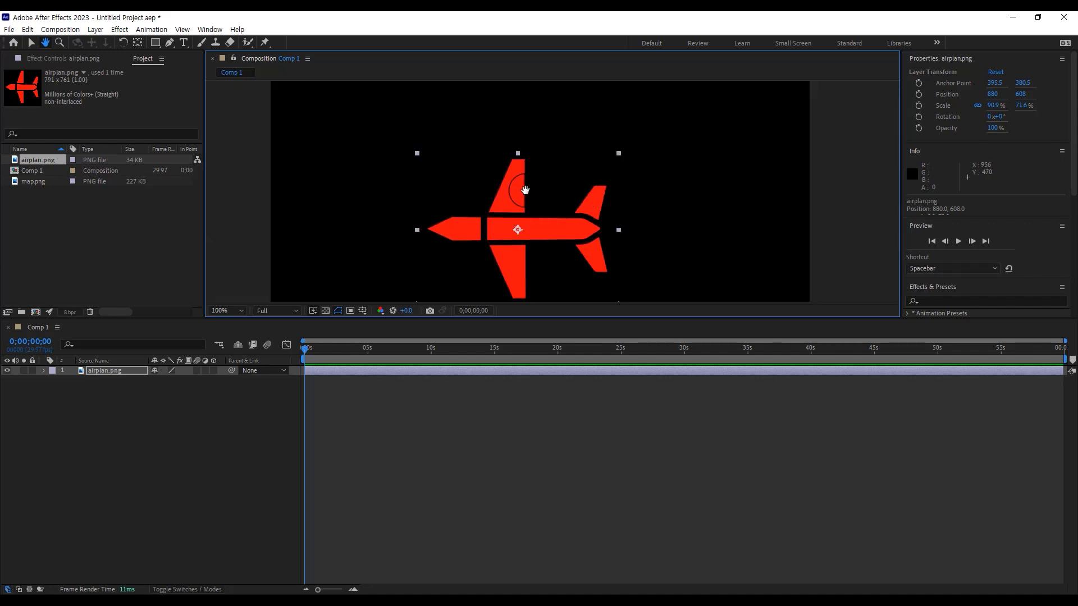
Step: Switch back to the Selection tool, use the temporary Hand tool to pan around the airplane, and zoom the view out to 25%
click(31, 43)
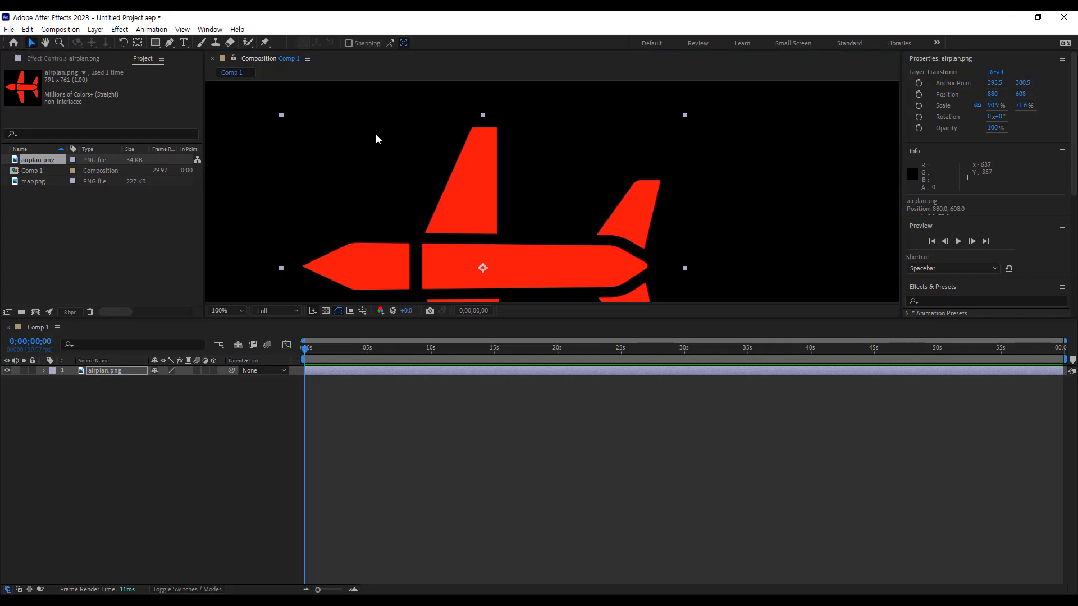
key(h)
drag(653, 209, 573, 144)
scroll(574, 151, up, 1)
scroll(581, 173, down, 3)
scroll(578, 208, up, 1)
scroll(574, 218, down, 3)
key(space)
drag(570, 219, 521, 212)
scroll(533, 180, up, 1)
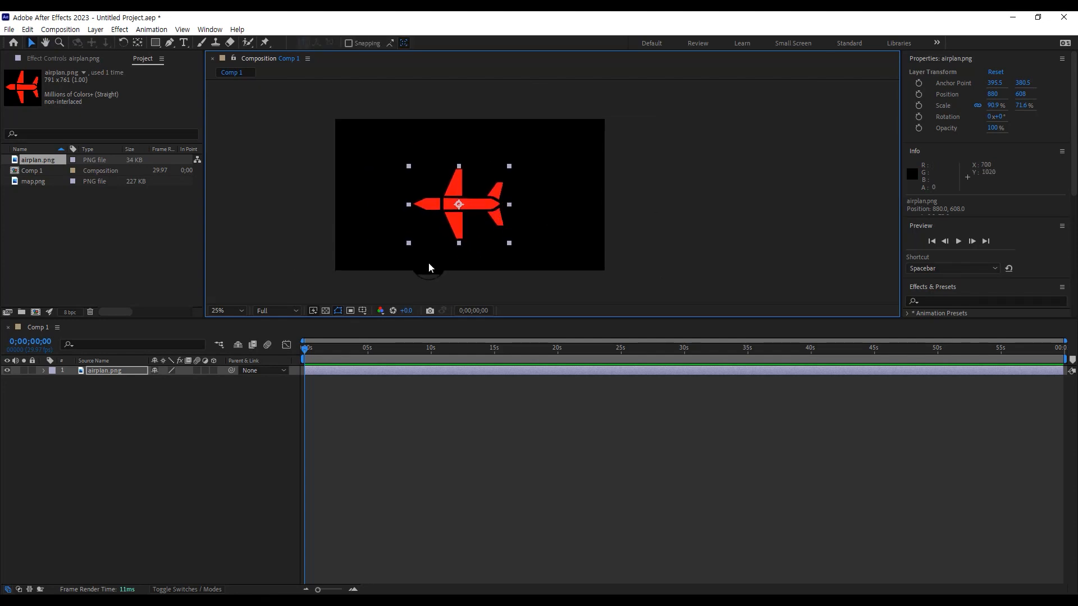
Step: Rotate the airplane layer around its centre to about -43.7° with the Rotation tool
click(123, 42)
drag(430, 159, 194, 93)
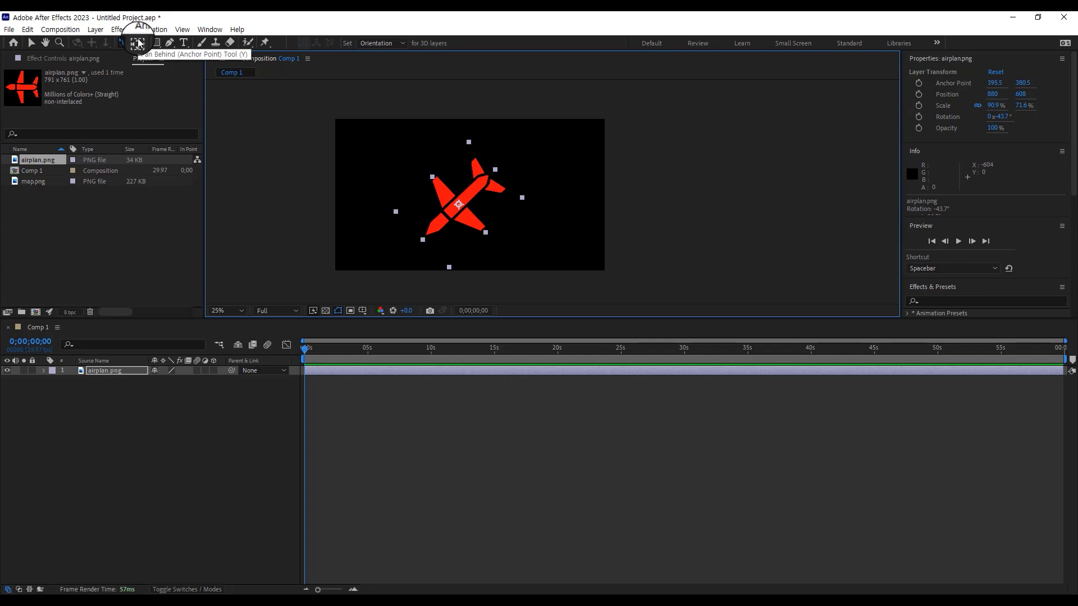
Step: Move the airplane's anchor point to its tail at about 735.1, 398.3 and rotate the layer around it to about -11°
click(139, 43)
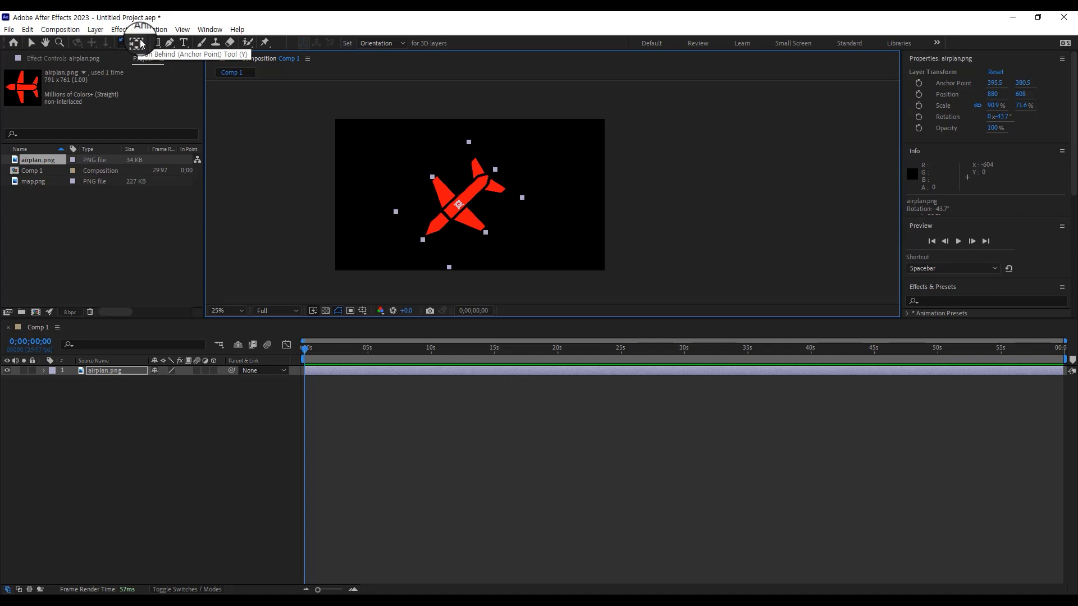
click(138, 42)
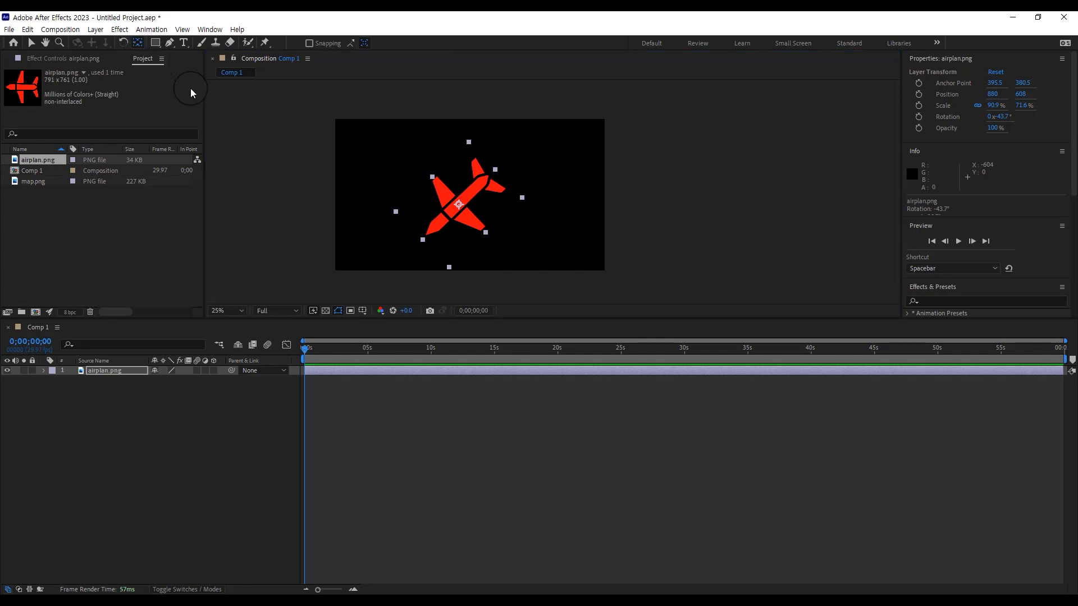
drag(460, 204, 492, 176)
click(124, 42)
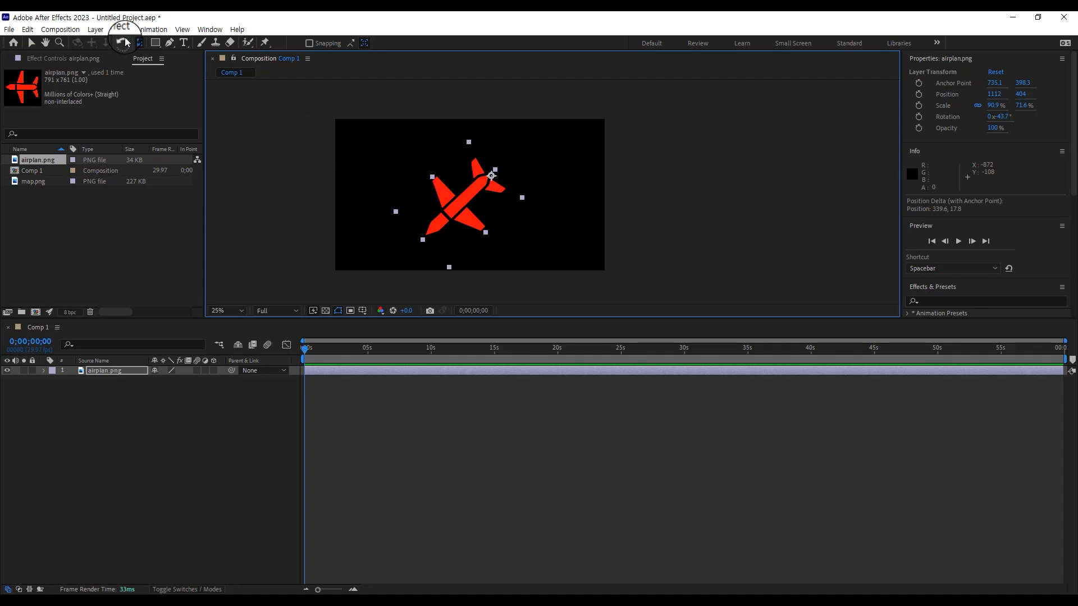
mouse_move(413, 152)
mouse_down()
mouse_move(422, 110)
mouse_move(424, 201)
mouse_move(400, 158)
mouse_up()
Step: Move the airplane's anchor point to its nose at about 61.9, 403.5 and rotate the layer around it to about 183.6°
click(137, 43)
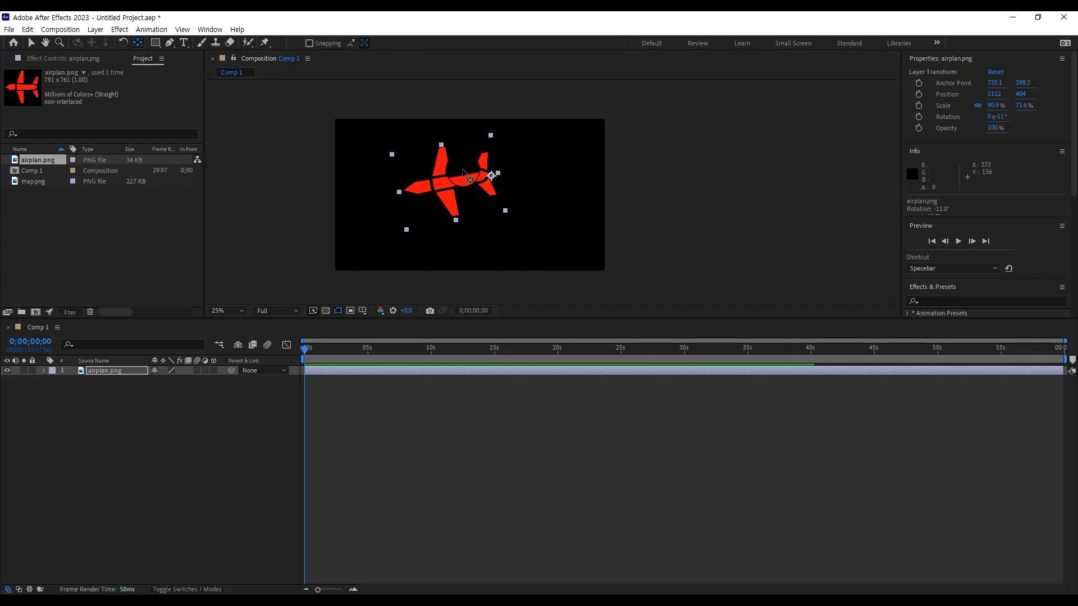
drag(492, 175, 407, 192)
click(510, 211)
click(431, 187)
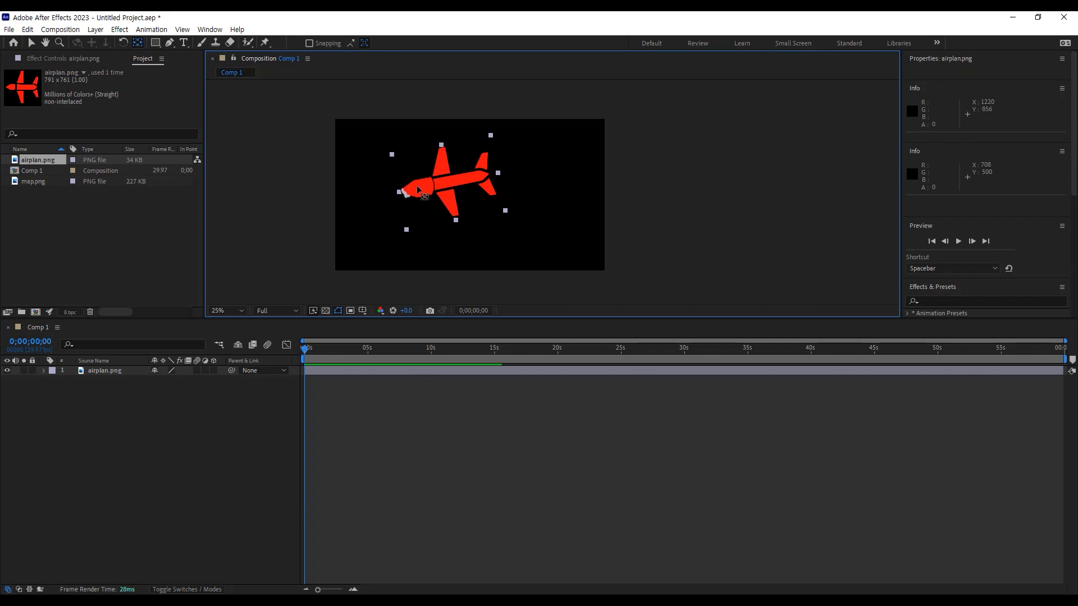
click(123, 43)
drag(399, 190, 452, 209)
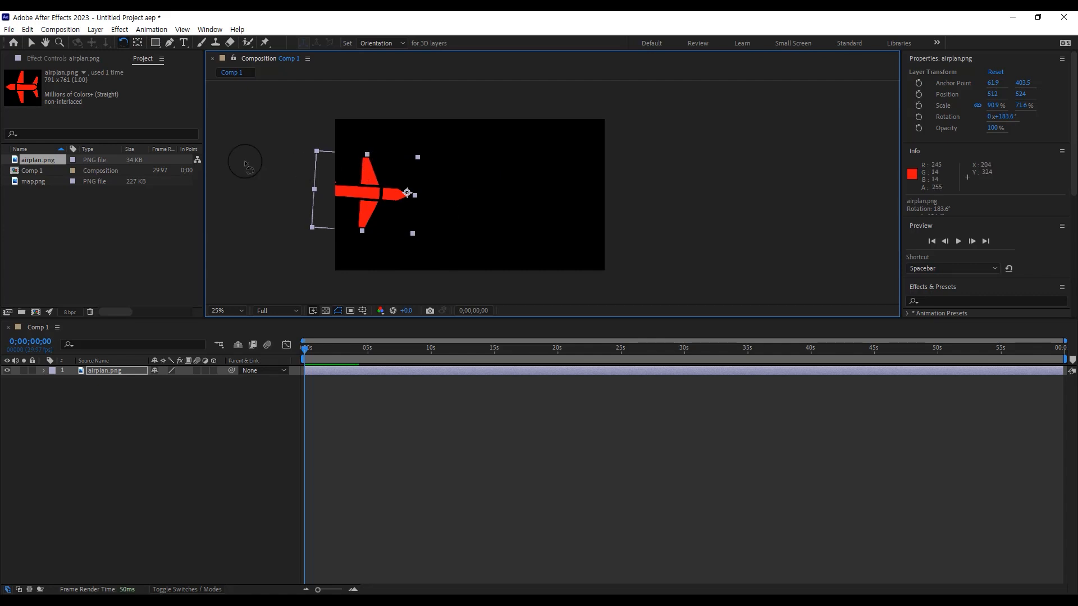
Step: Draw a rectangular mask on the airplane layer that keeps the nose and wings, and add a text layer reading SFSFDFS above it
click(155, 43)
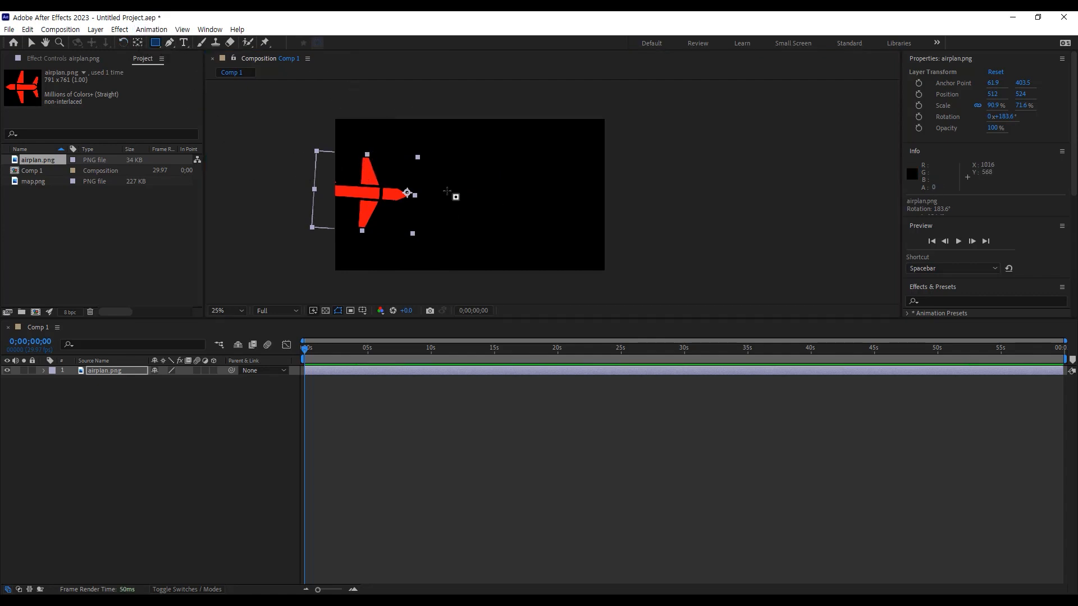
drag(366, 139, 508, 249)
click(184, 43)
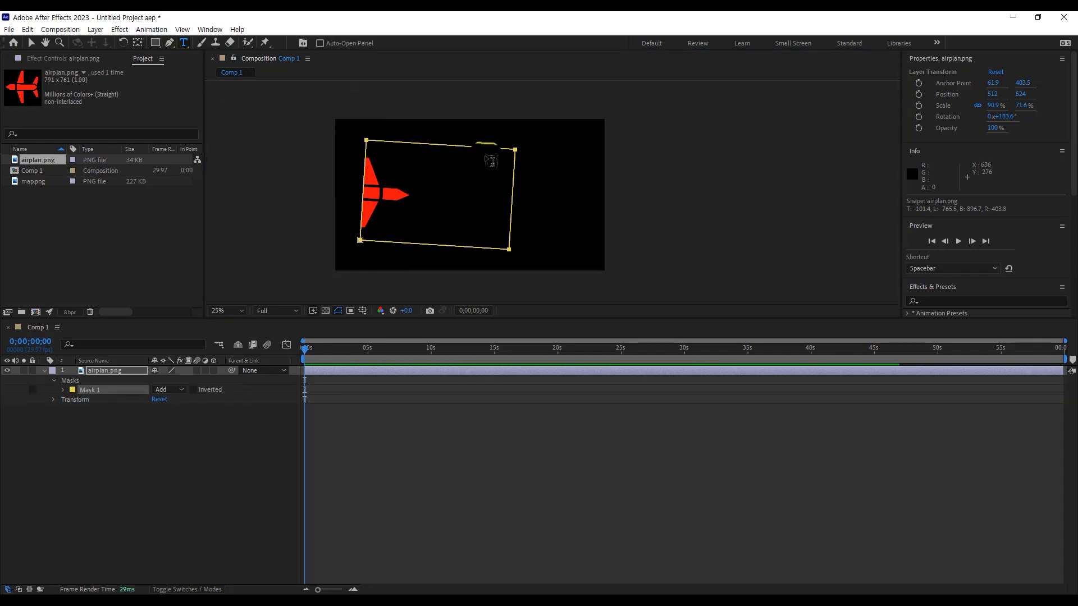
click(493, 206)
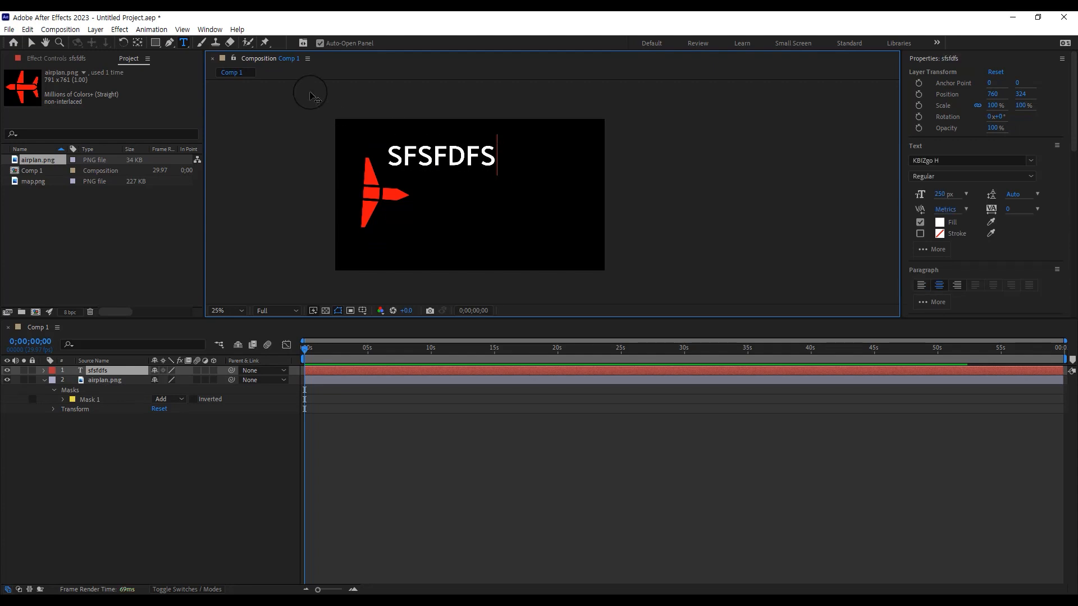
Step: Open the airplane layer in its own viewer and paint a red zigzag stroke across its body with the Brush tool
click(200, 43)
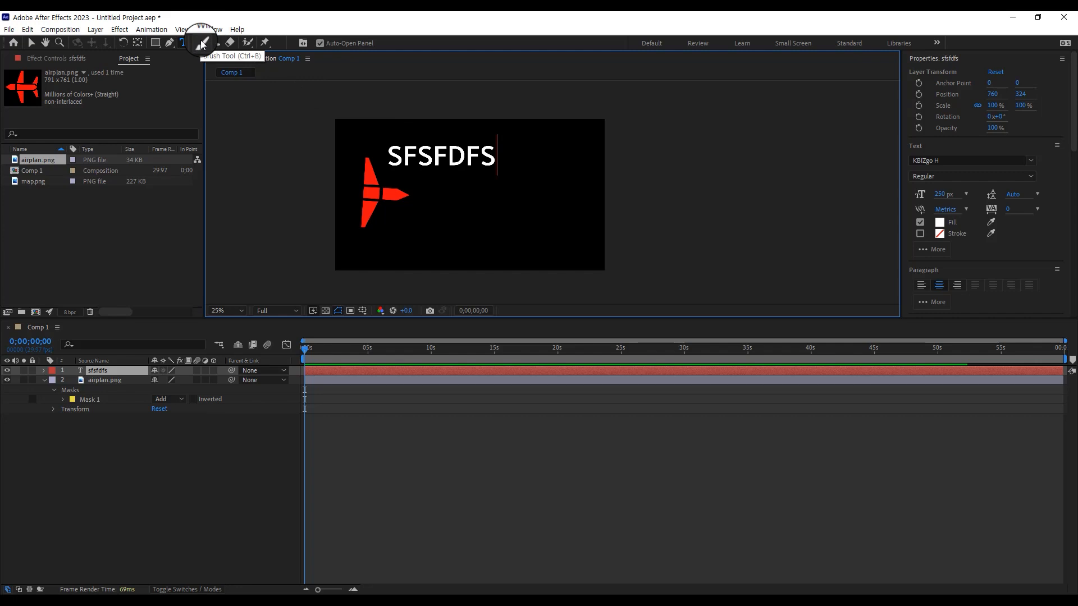
double_click(109, 380)
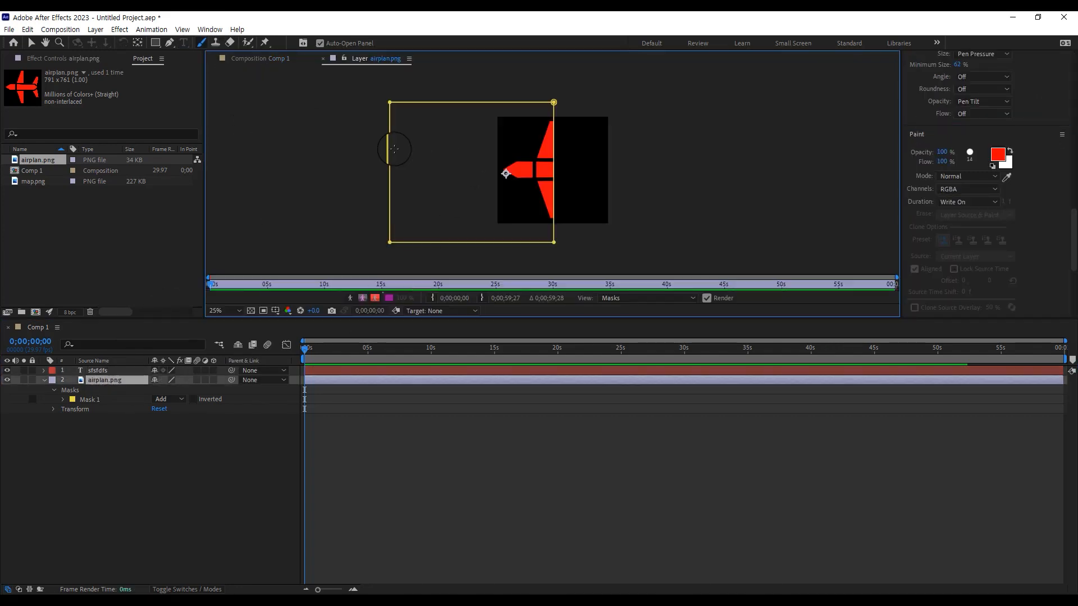
drag(535, 155, 570, 179)
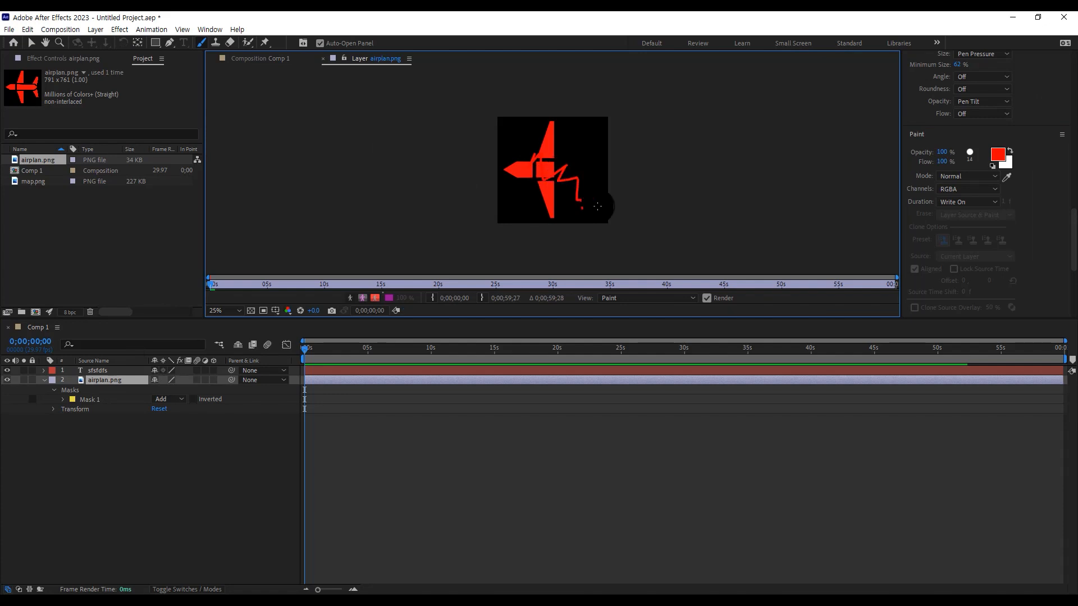
Step: Sample the airplane near its wing root and paint copies of it just behind the wings with the Clone Stamp tool
click(218, 46)
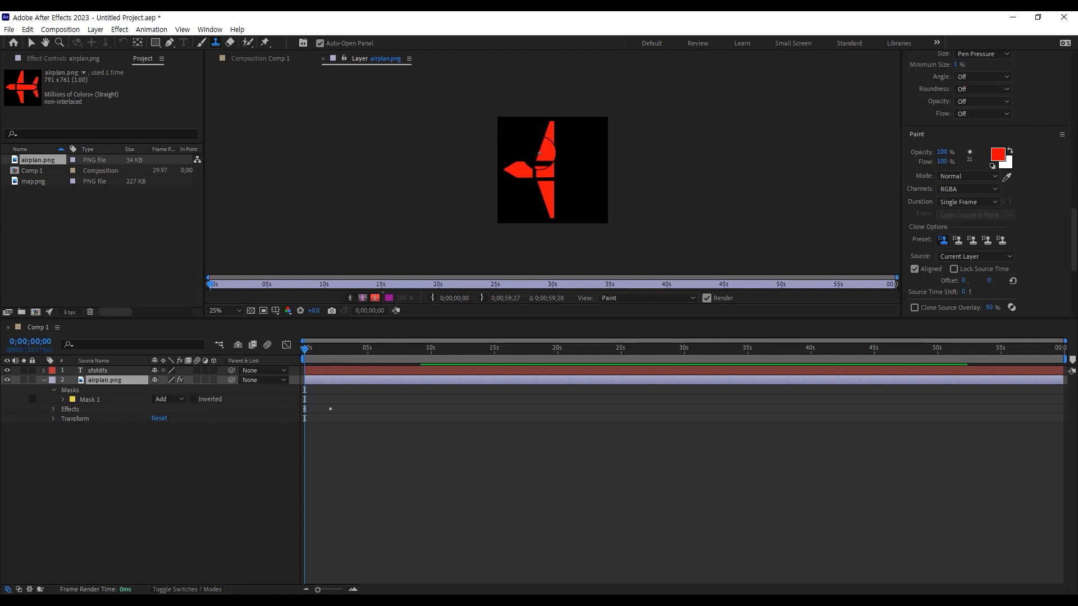
alt+click(546, 153)
mouse_move(561, 146)
mouse_down()
mouse_move(552, 170)
mouse_move(567, 184)
mouse_move(585, 163)
mouse_move(579, 183)
mouse_move(554, 165)
mouse_move(556, 145)
mouse_move(529, 182)
mouse_move(554, 181)
mouse_up()
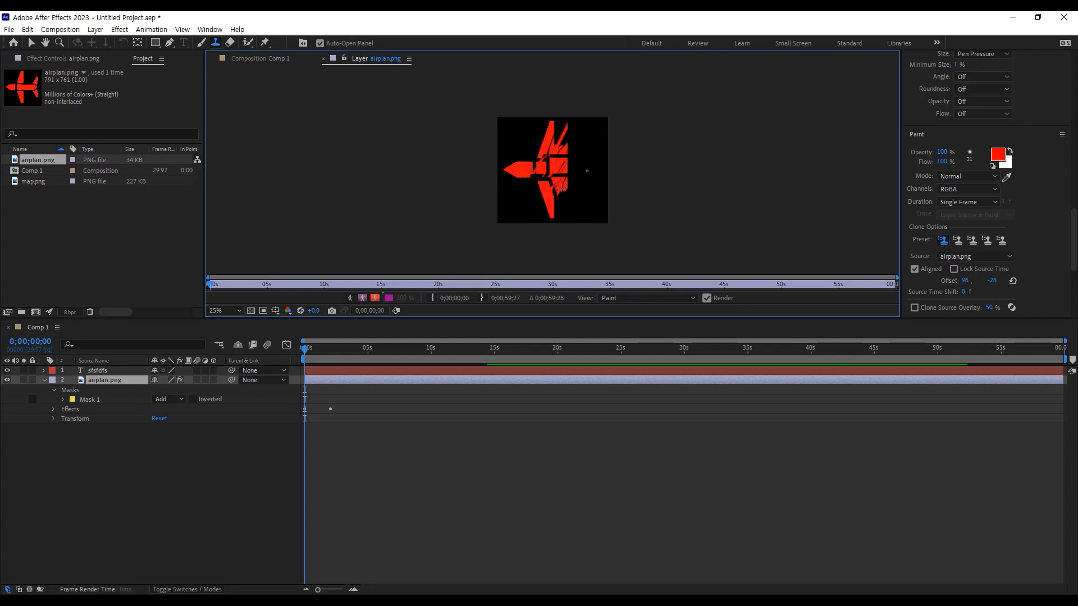
Step: Erase strokes across the middle of the airplane with the Eraser tool
click(229, 43)
mouse_move(547, 136)
mouse_down()
mouse_move(574, 161)
mouse_move(518, 166)
mouse_move(534, 165)
mouse_move(535, 195)
mouse_move(541, 149)
mouse_up()
click(263, 42)
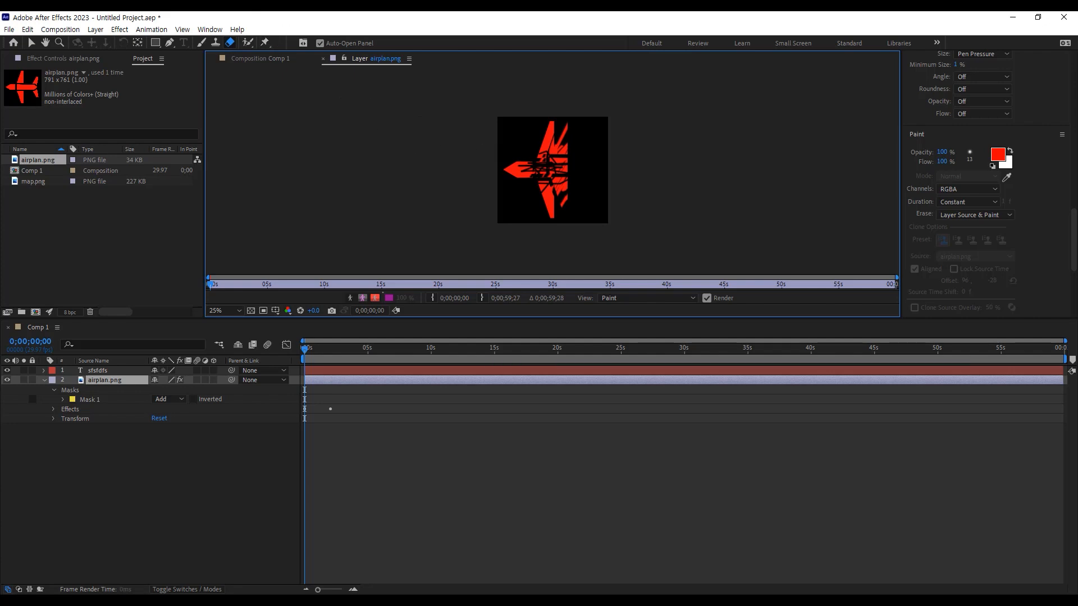
Step: Return to Comp 1, deselect all layers, and draw a rectangle shape of about 740 x 496 beside the airplane
click(259, 58)
click(177, 447)
click(155, 43)
drag(524, 230, 421, 161)
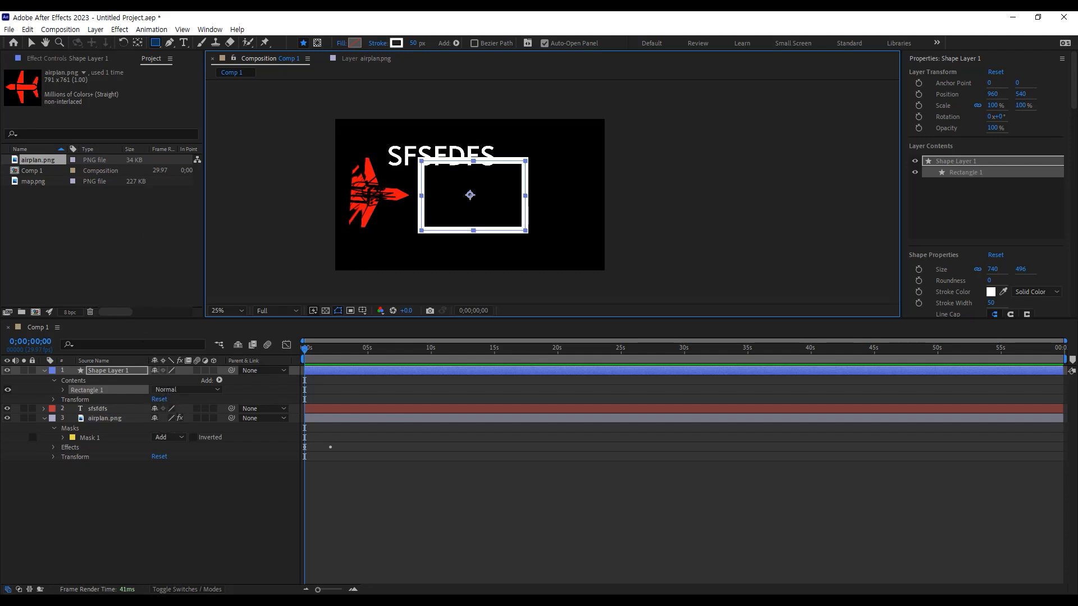
drag(33, 181, 55, 161)
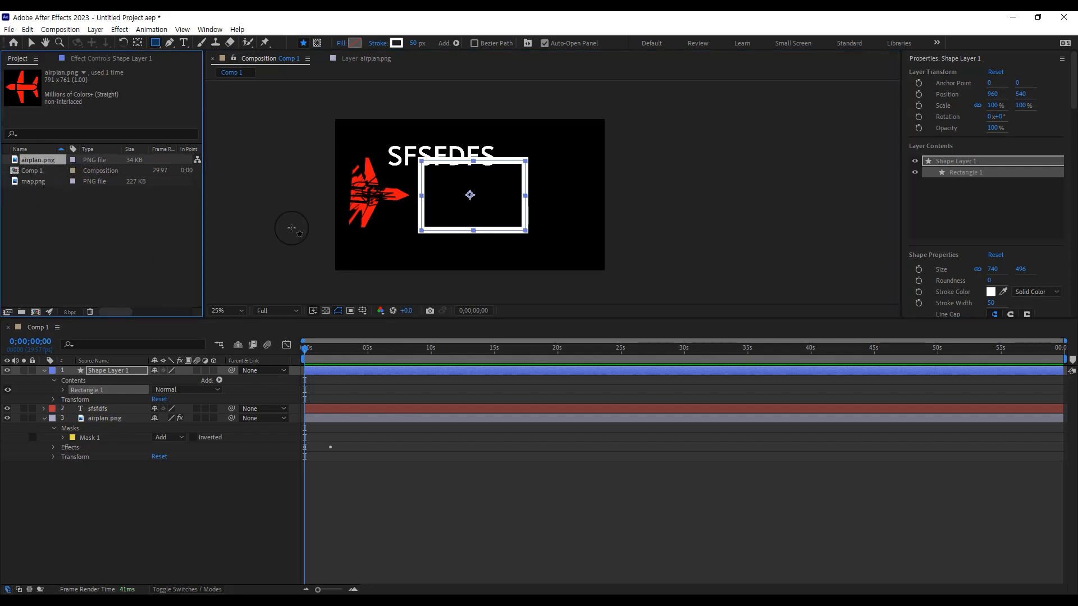